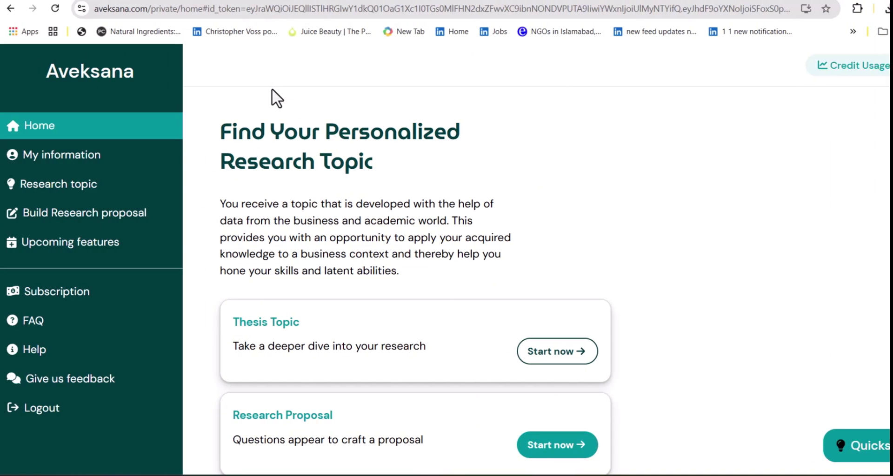
Preview the simple proposal template and its list of chapters
scroll(273, 88, "down", 1)
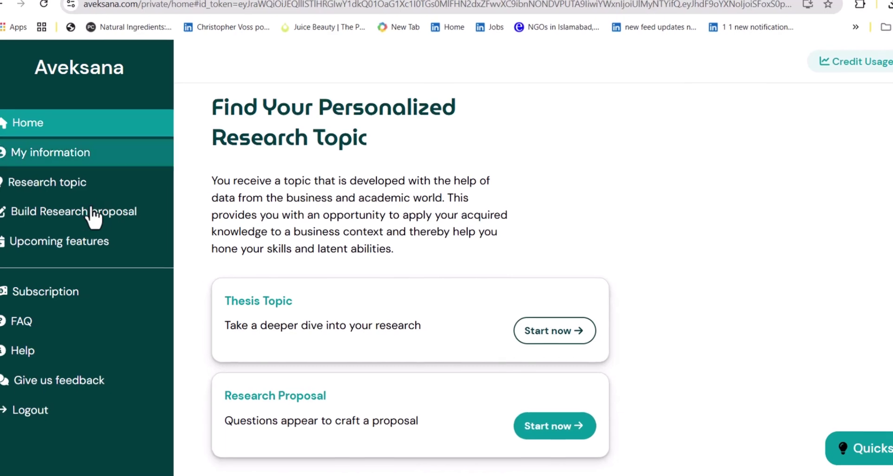
left_click(103, 212)
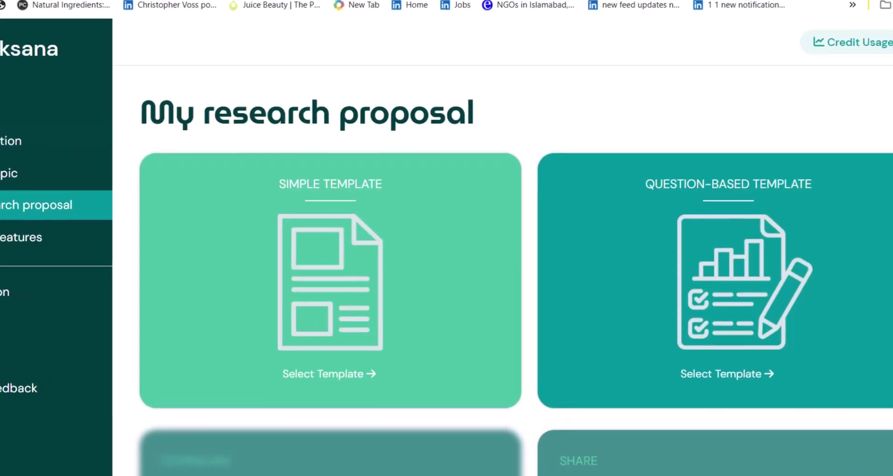
scroll(298, 298, "down", 2)
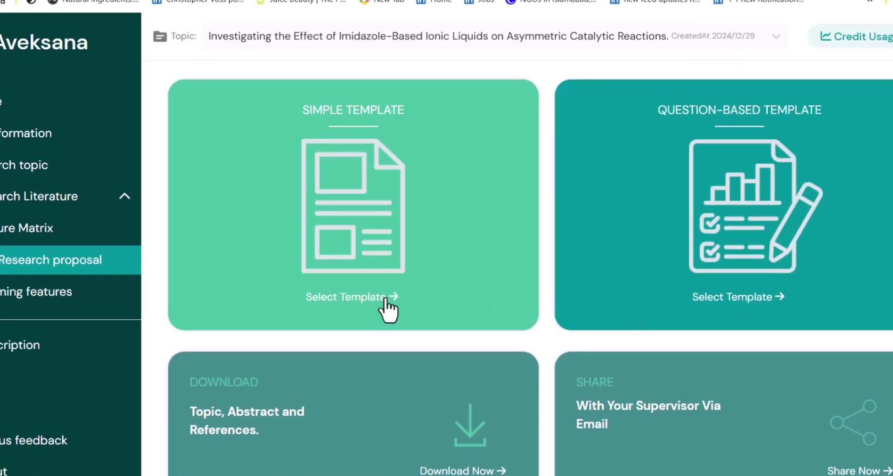
left_click(386, 301)
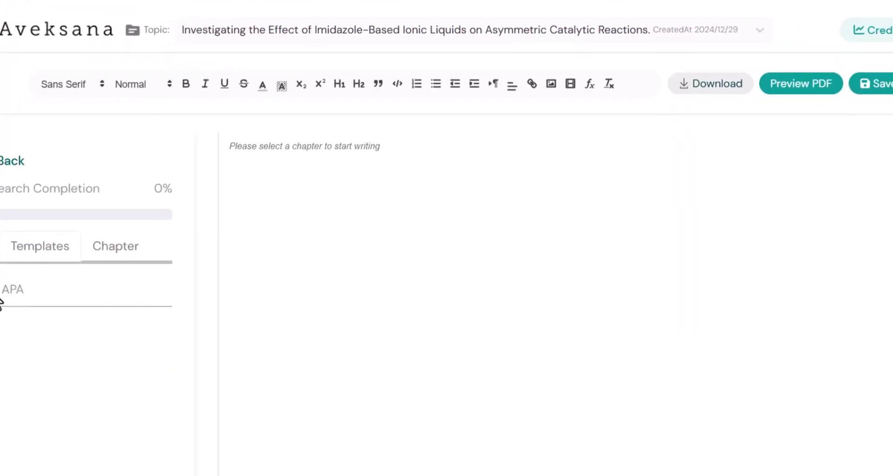
left_click(115, 247)
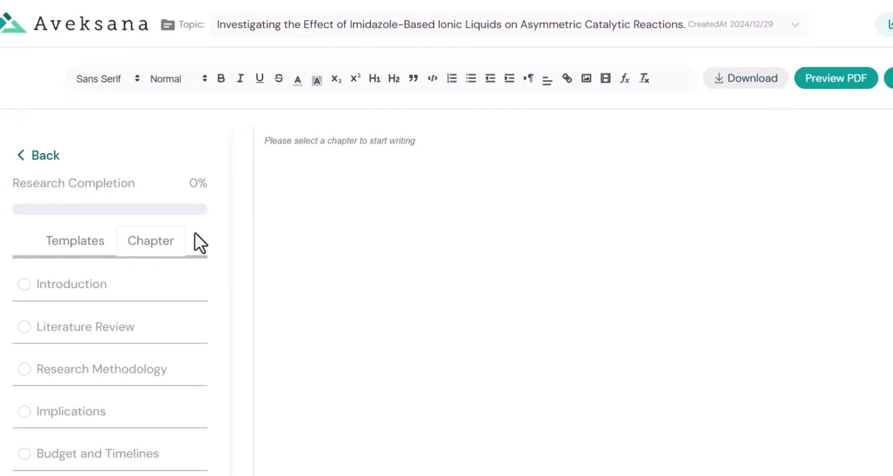
scroll(204, 233, "down", 3)
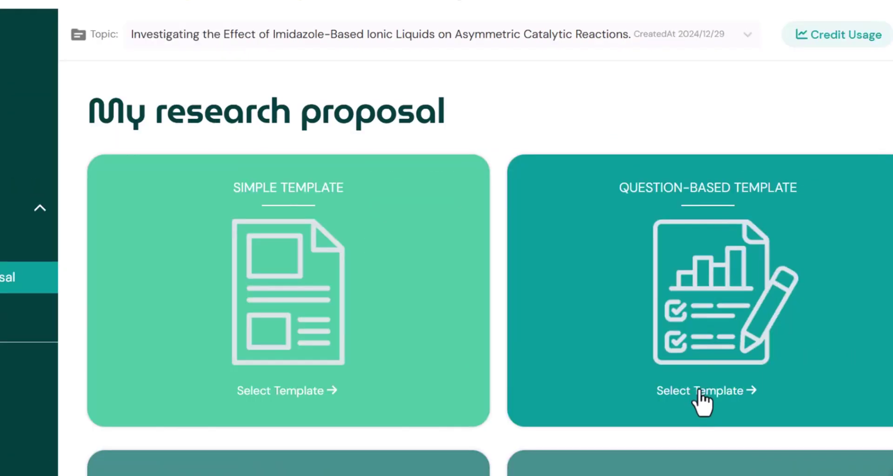
Preview the question-based template, then reopen the Aveksana site from the Google results
left_click(701, 396)
scroll(271, 252, "down", 3)
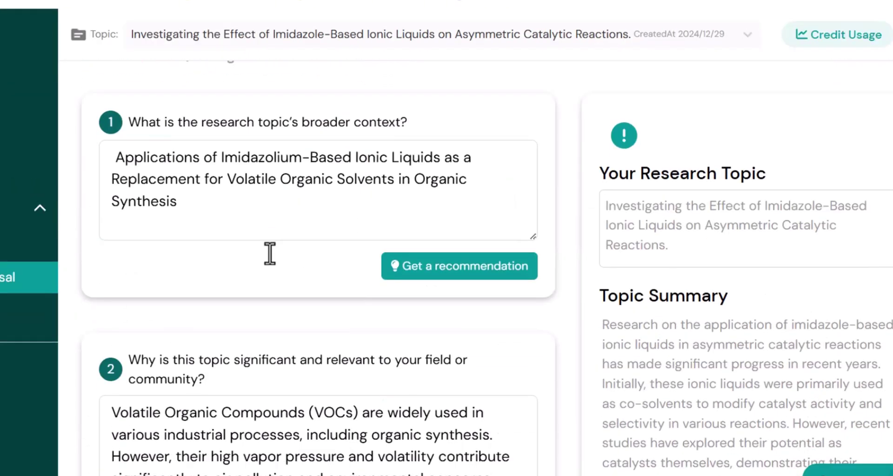
scroll(270, 252, "up", 3)
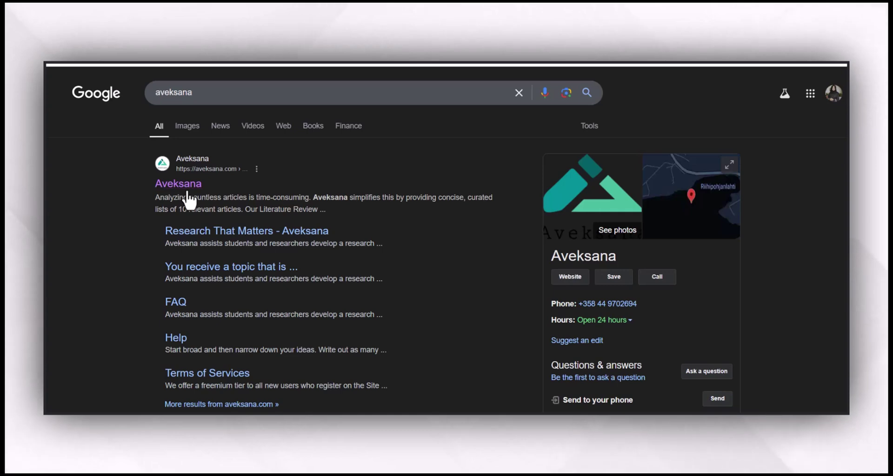
left_click(188, 192)
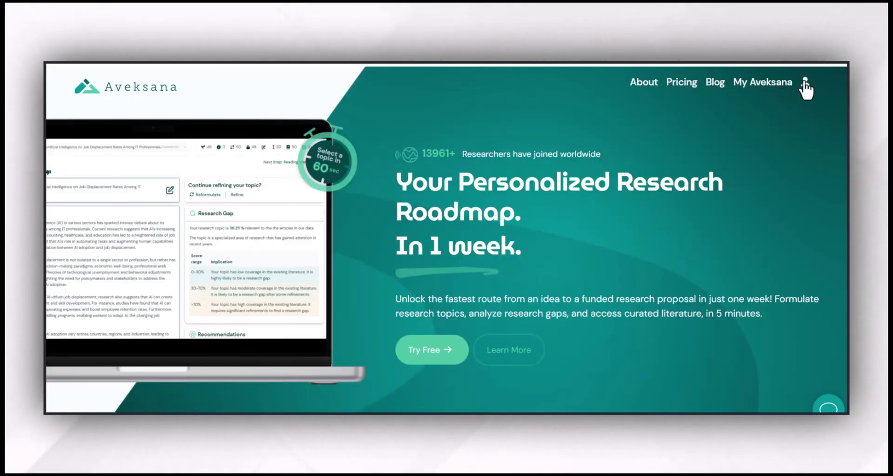
left_click(805, 82)
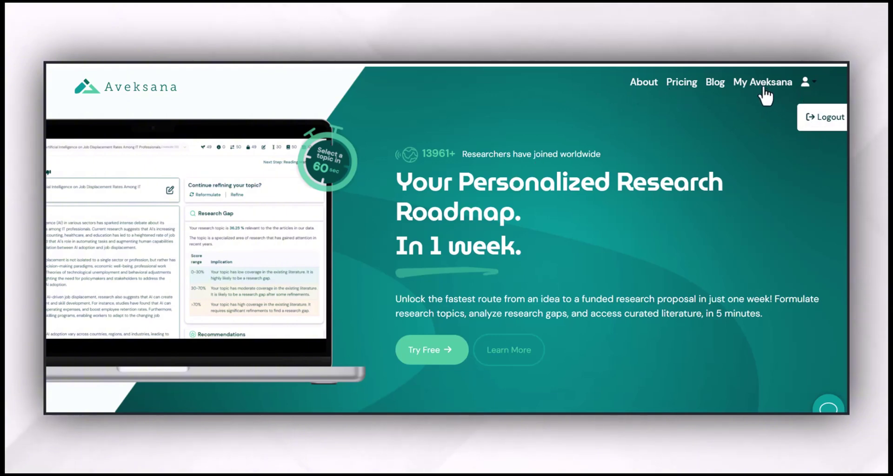
View the imidazole ionic liquids topic summary and its recommendations, then open the proposal templates page
left_click(733, 88)
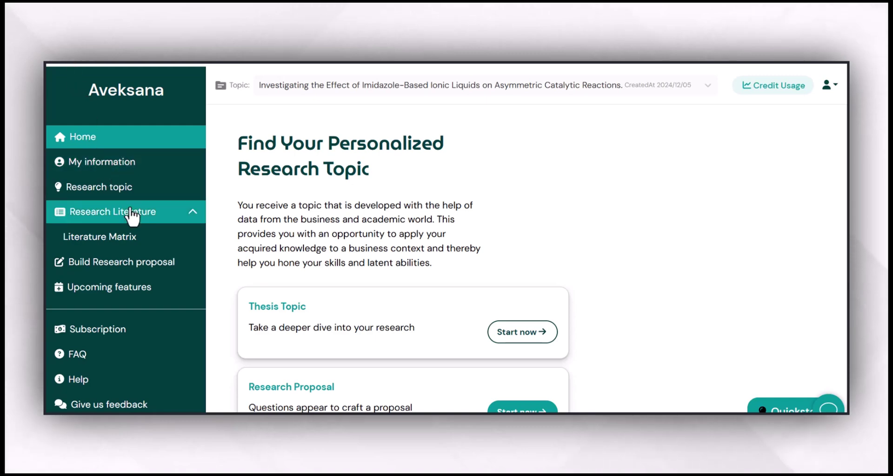
left_click(130, 192)
scroll(303, 311, "down", 2)
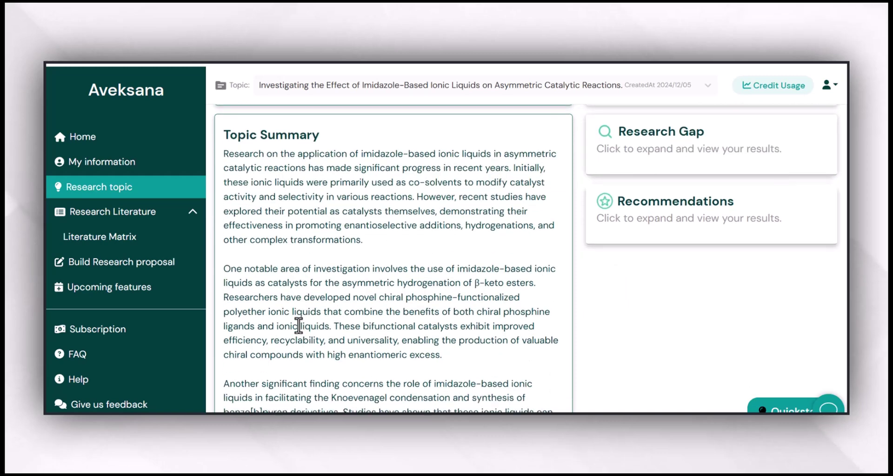
scroll(658, 228, "up", 1)
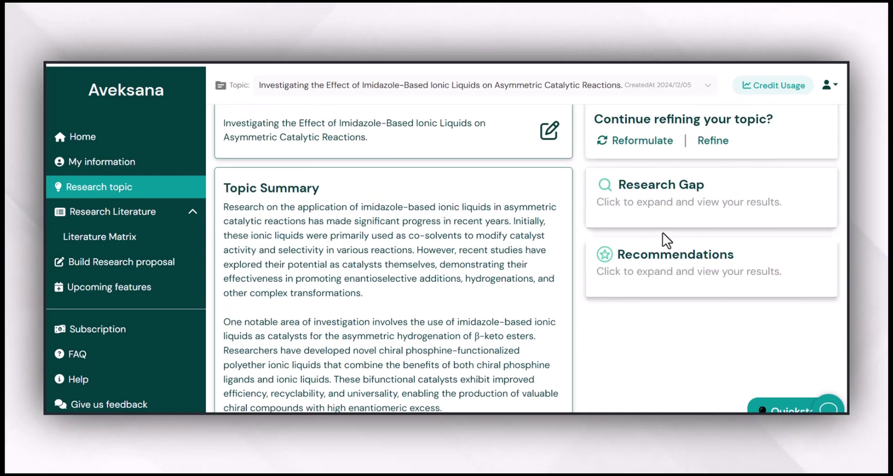
left_click(665, 270)
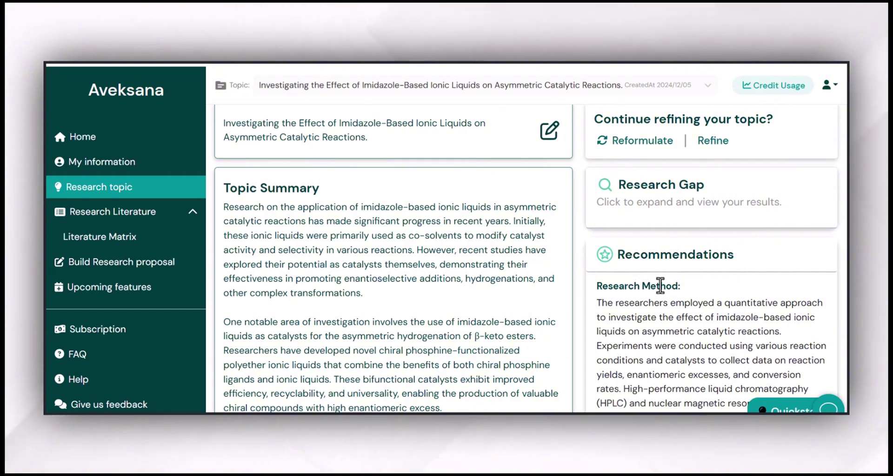
left_click(139, 252)
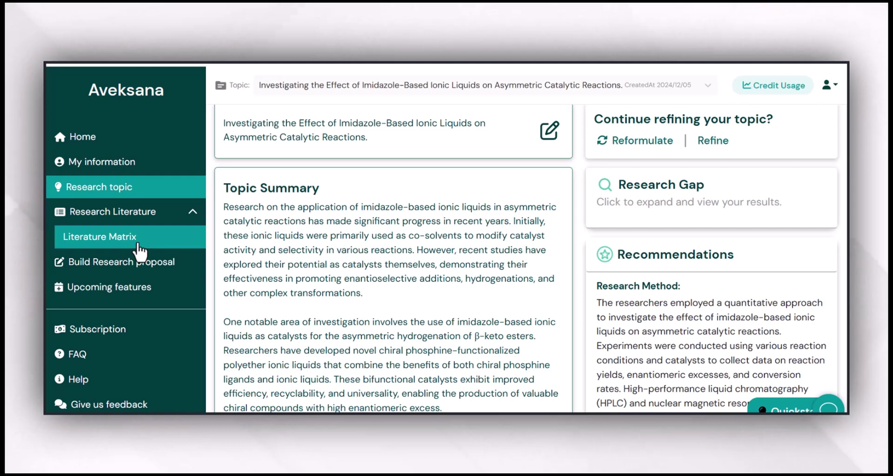
left_click(131, 267)
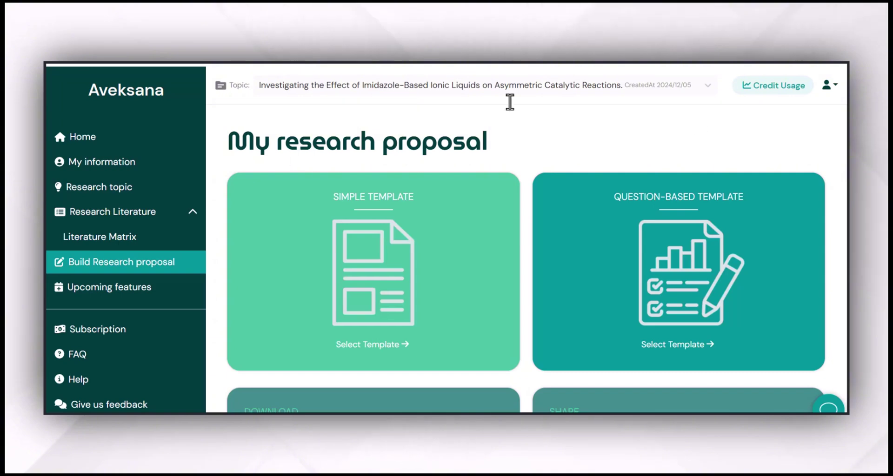
Choose the Simple Template to open the proposal editor with its APA option
scroll(630, 140, "down", 1)
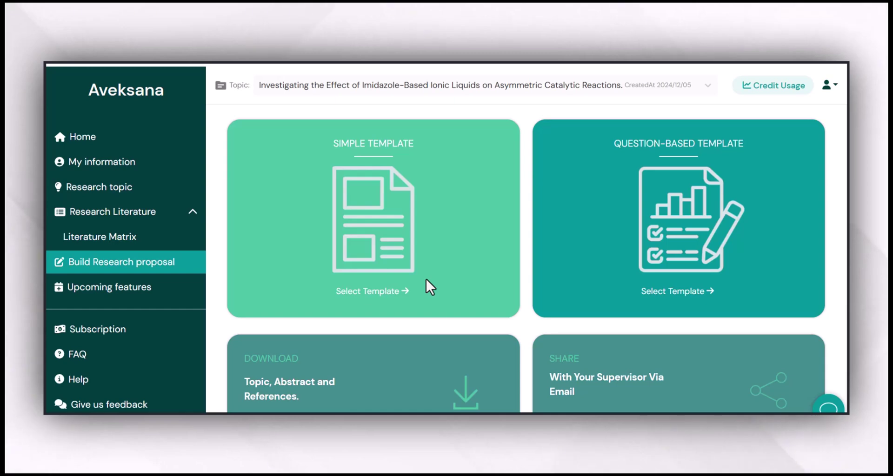
left_click(396, 290)
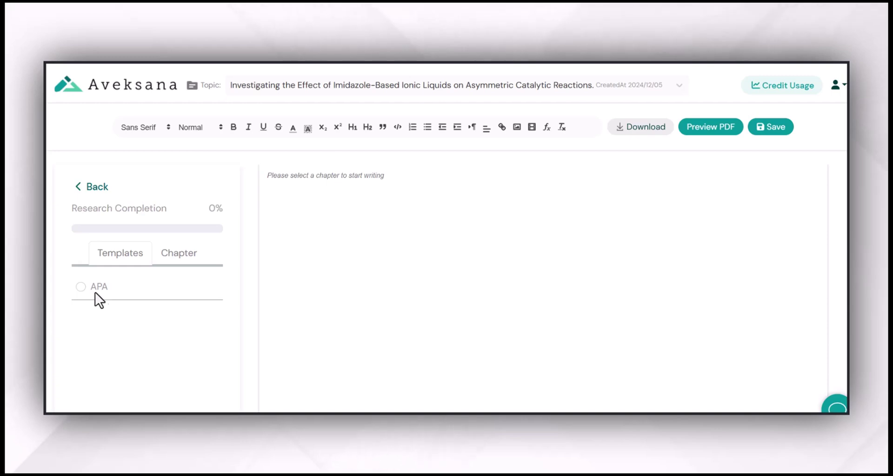
Pick the APA template and view the Introduction chapter on imidazolium ionic liquids replacing VOCs
left_click(82, 290)
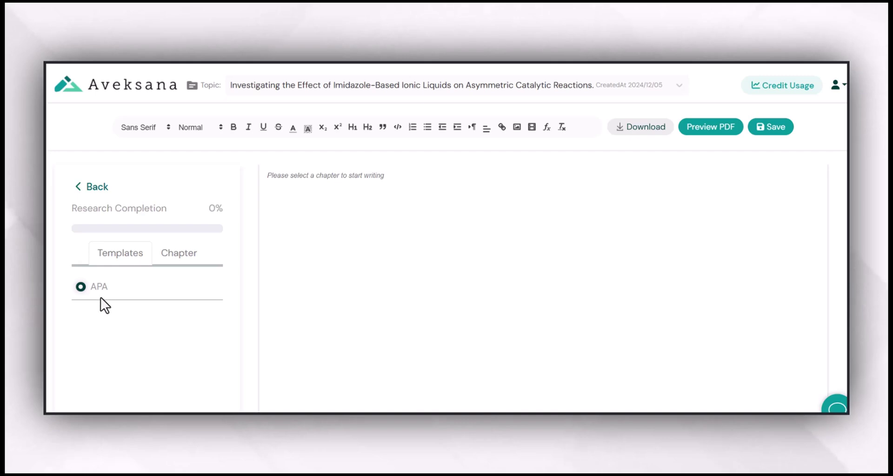
left_click(172, 262)
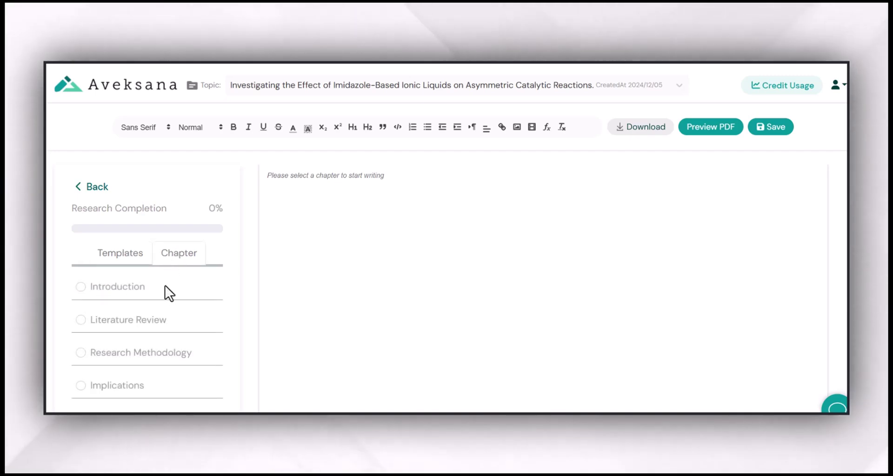
scroll(165, 286, "down", 2)
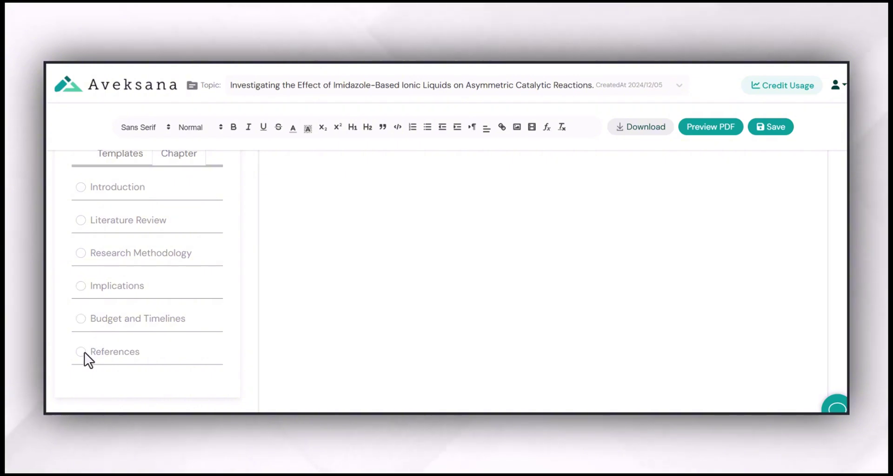
scroll(144, 198, "up", 1)
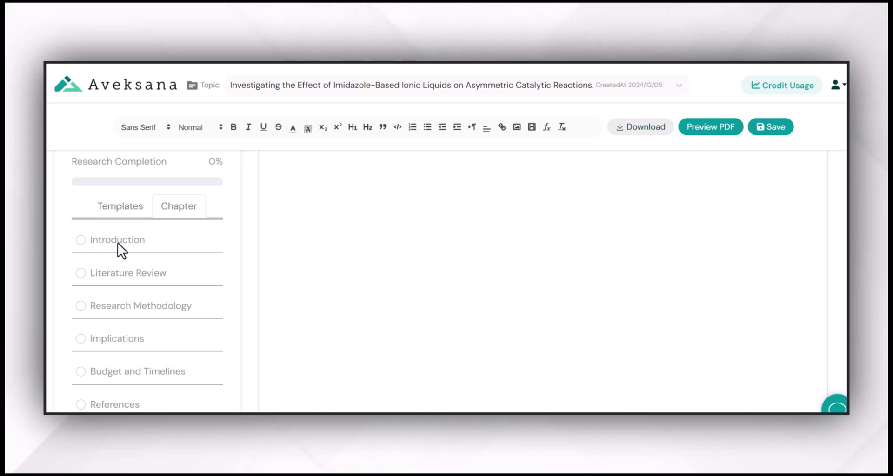
scroll(377, 183, "up", 1)
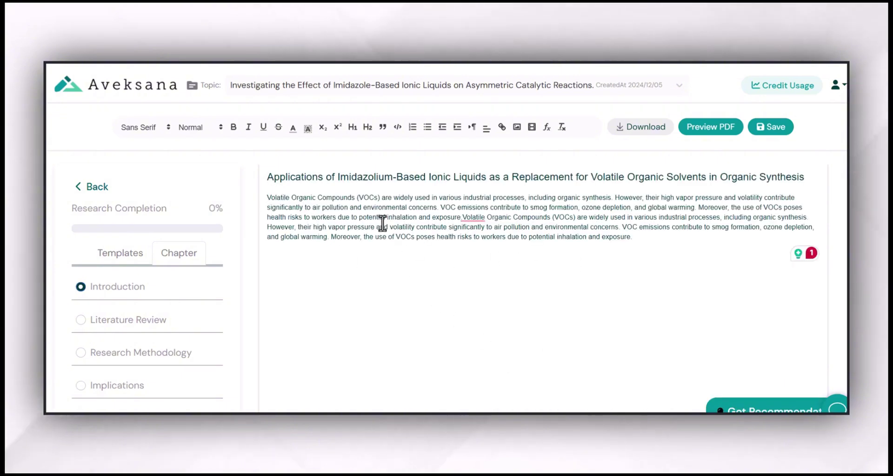
Insert the missing space before 'Volatile' and request AI feedback on the Introduction
mouse_move(462, 219)
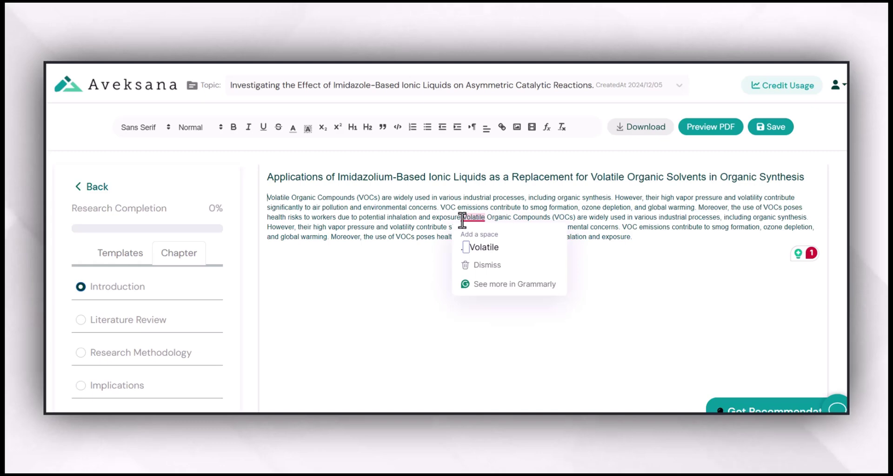
left_click(484, 247)
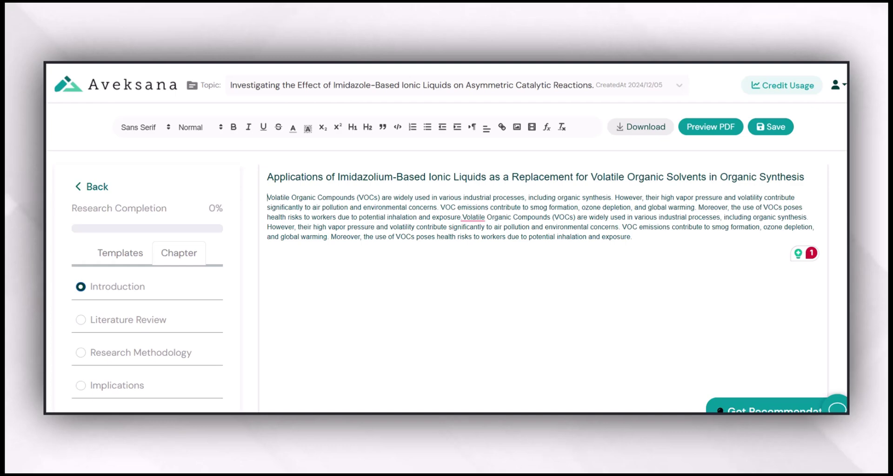
left_click(768, 409)
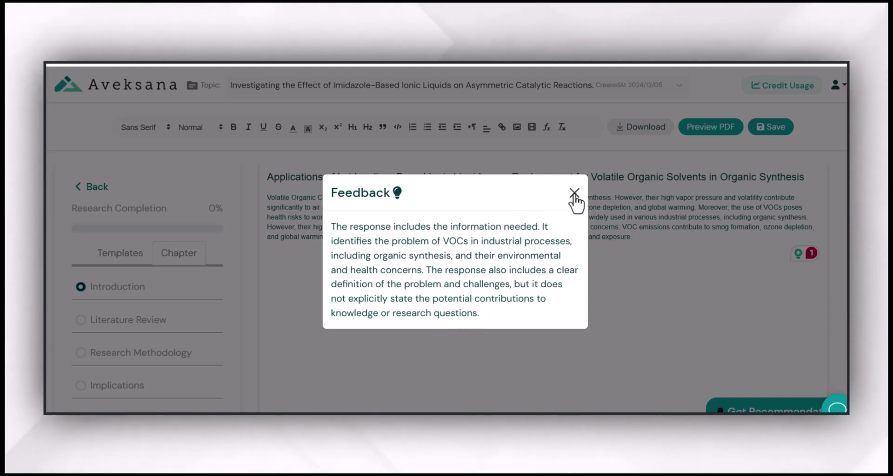
Review the feedback about missing contributions, then move to the Literature Review chapter
left_click_drag(461, 308, 424, 274)
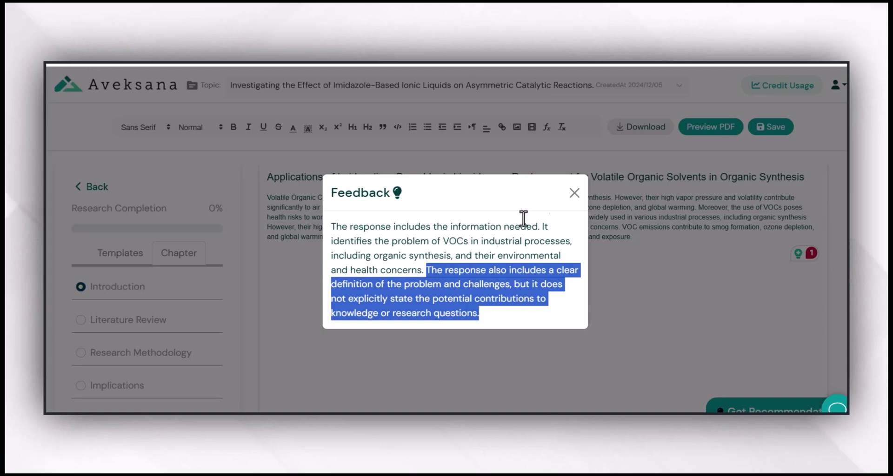
left_click(576, 195)
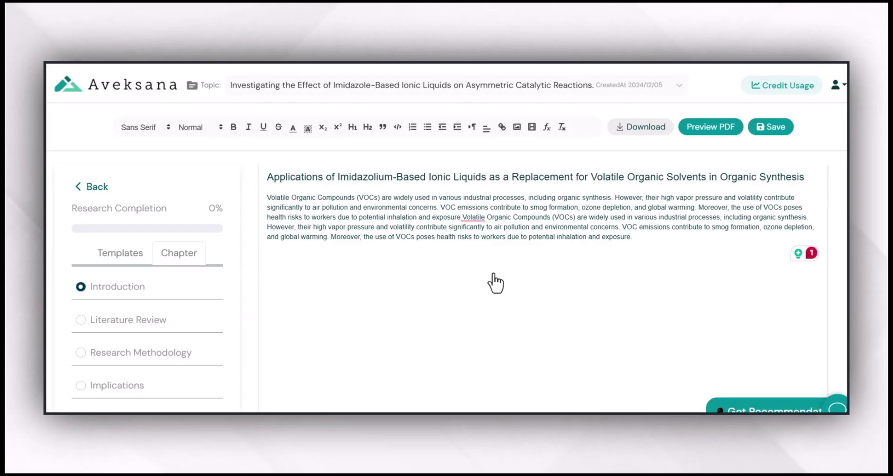
left_click(81, 321)
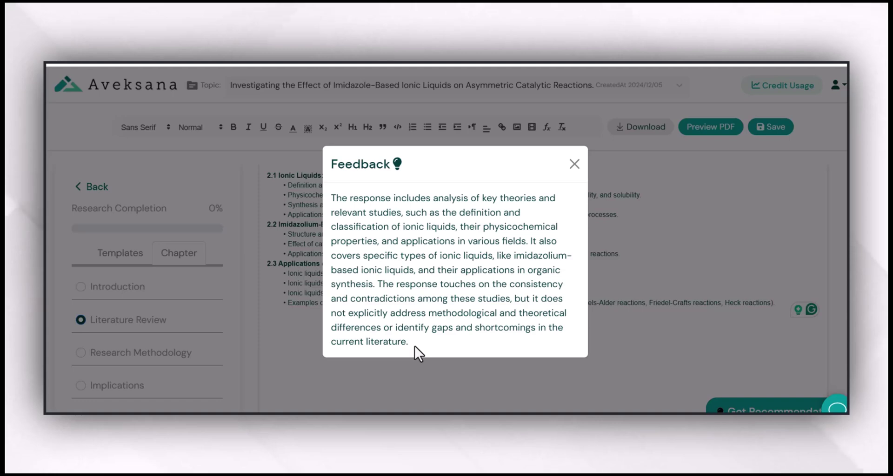
Read the unaddressed-gaps feedback, then browse the Research Methodology, Implications and References chapters
left_click_drag(377, 284, 430, 342)
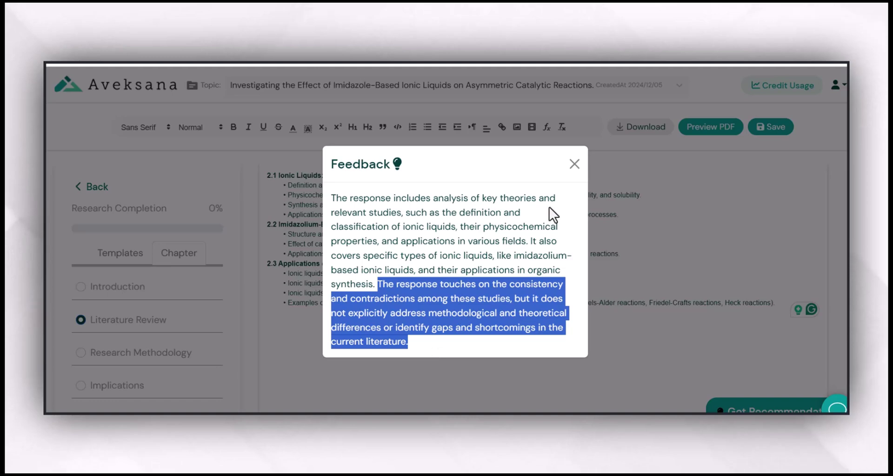
left_click(575, 164)
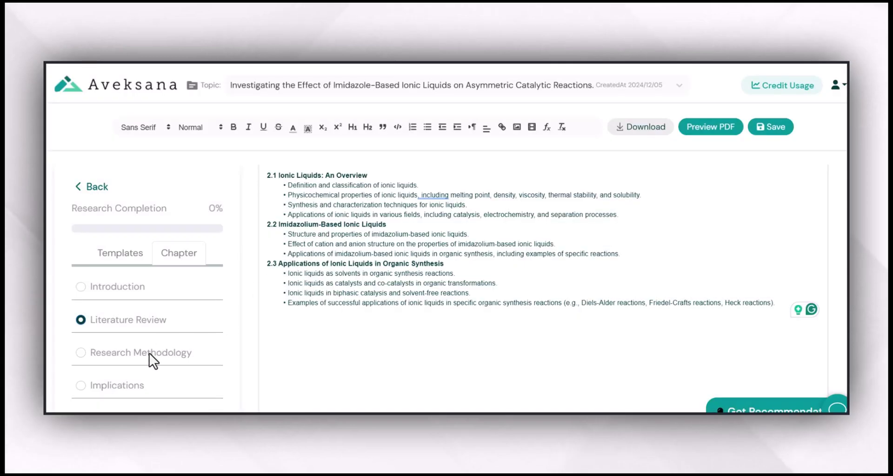
left_click(80, 353)
left_click(81, 386)
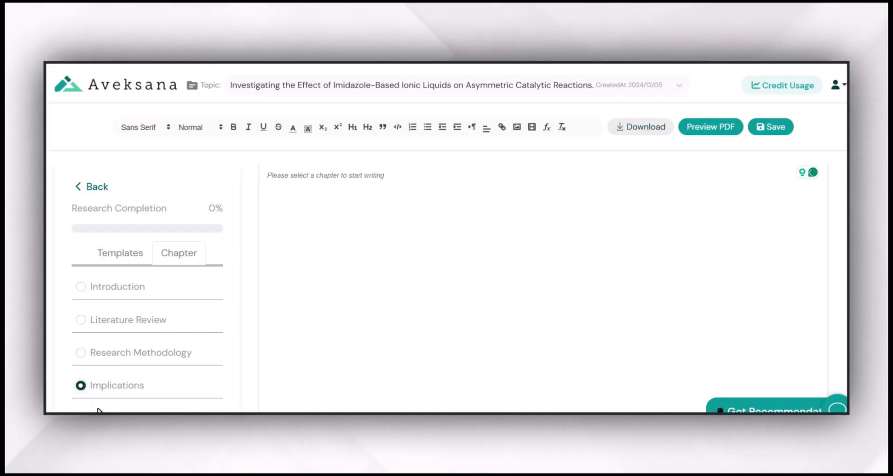
scroll(95, 396, "down", 1)
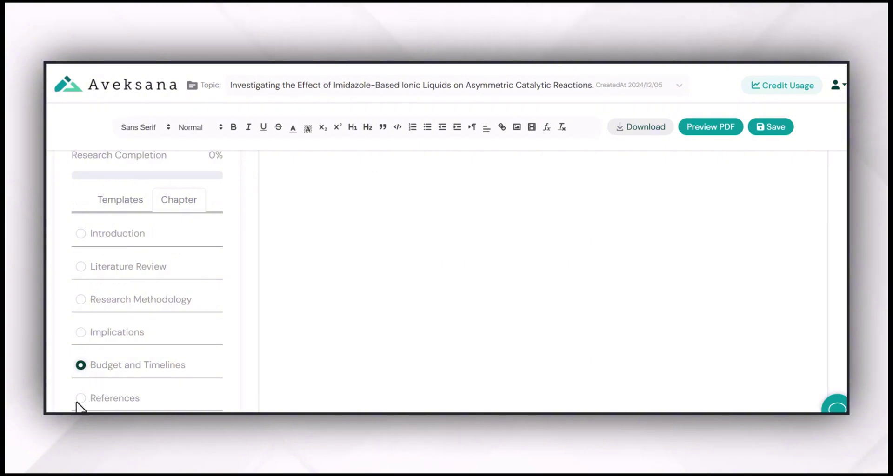
left_click(81, 399)
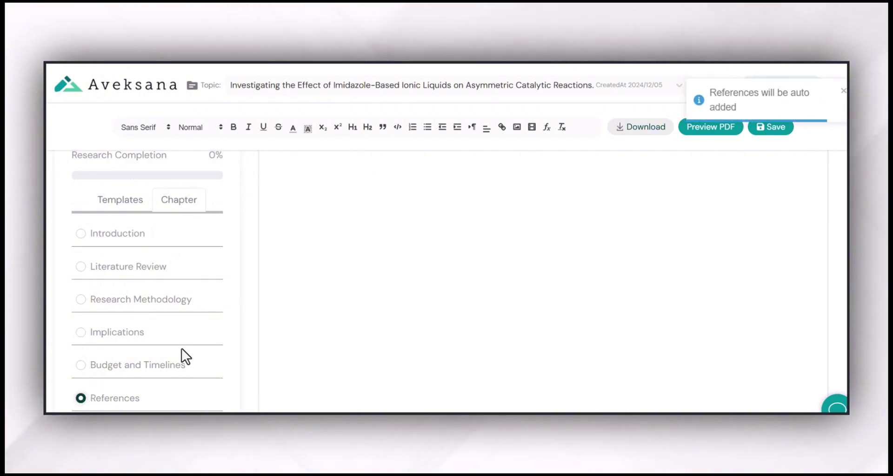
scroll(171, 355, "up", 1)
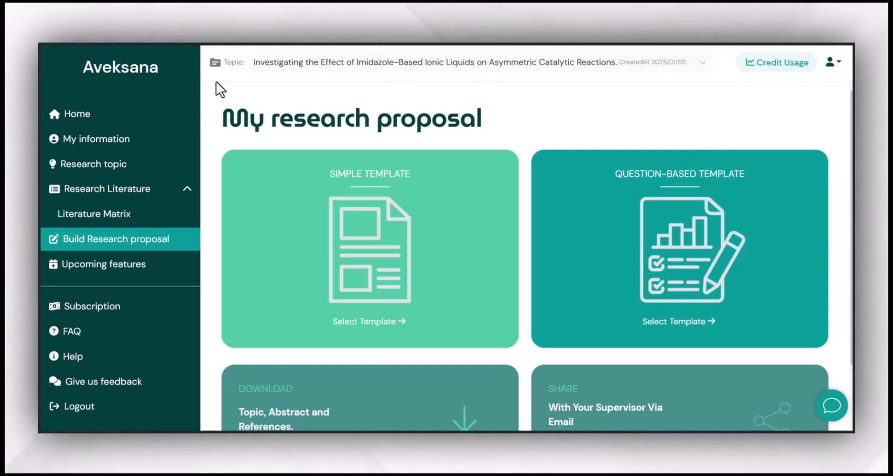
left_click(312, 66)
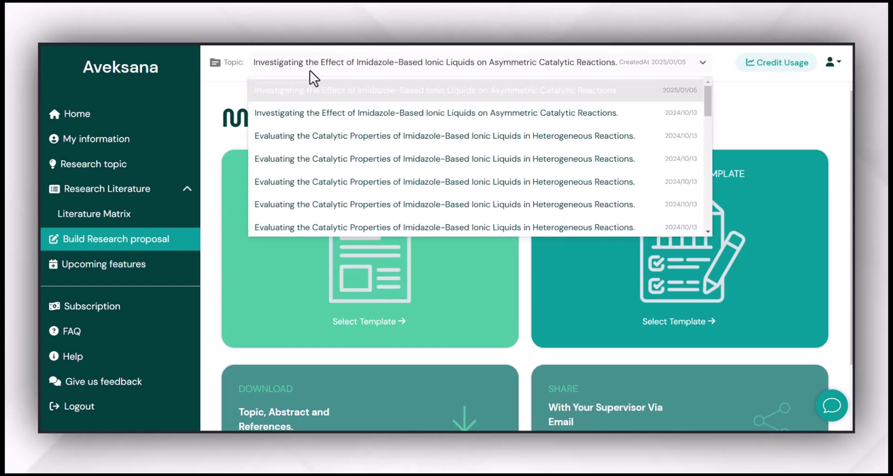
scroll(608, 116, "down", 2)
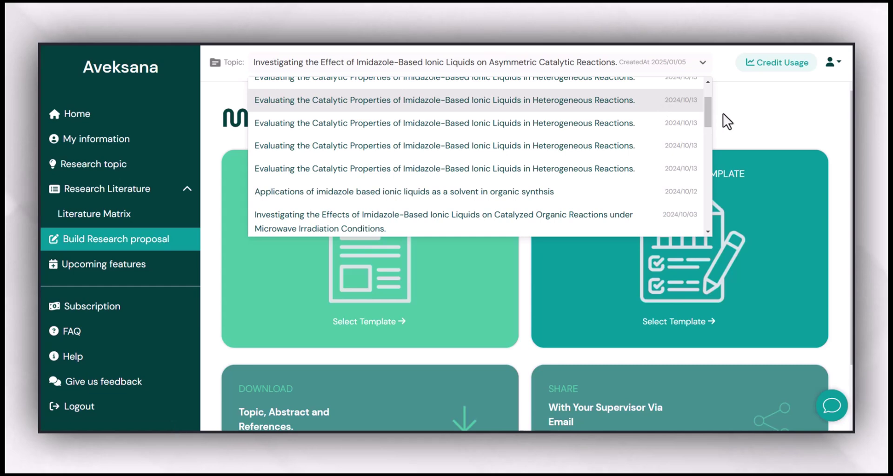
left_click_drag(709, 110, 709, 96)
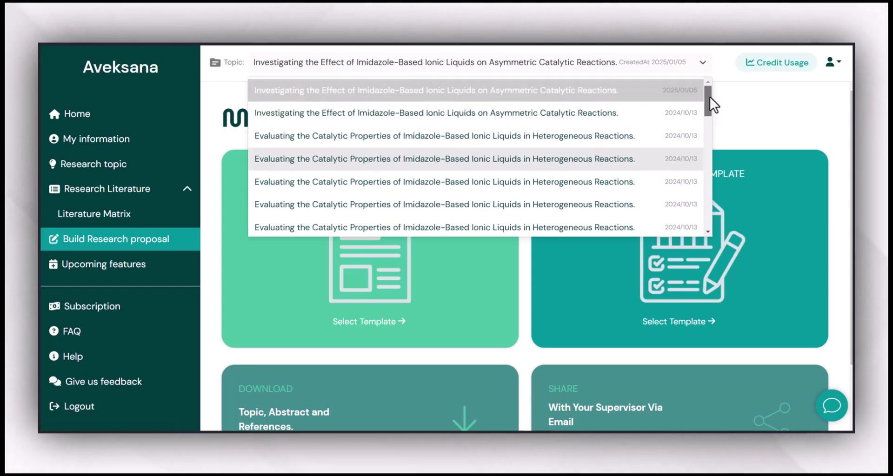
left_click(663, 326)
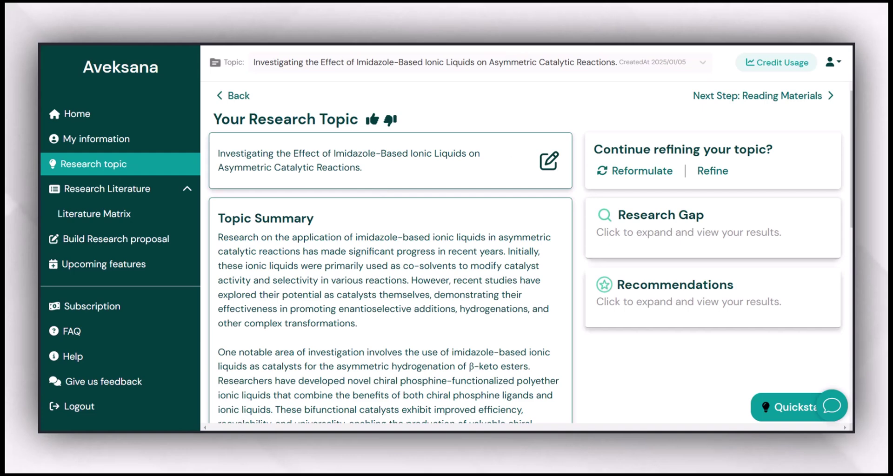
scroll(445, 242, "down", 2)
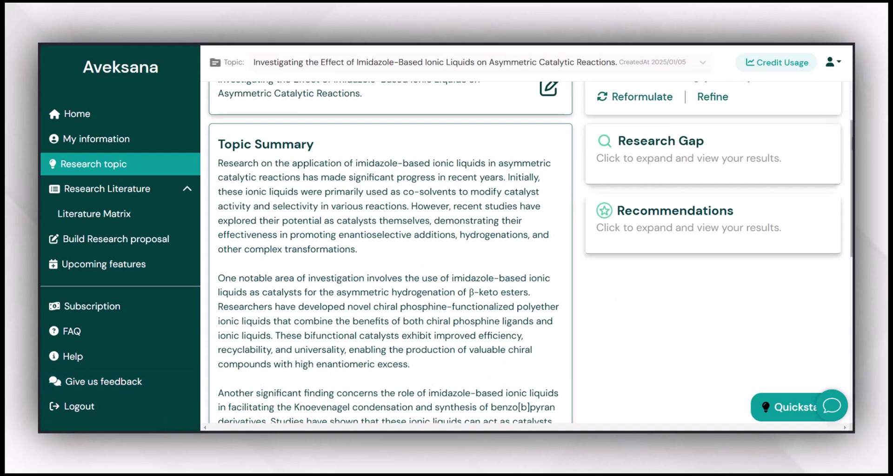
scroll(828, 134, "up", 2)
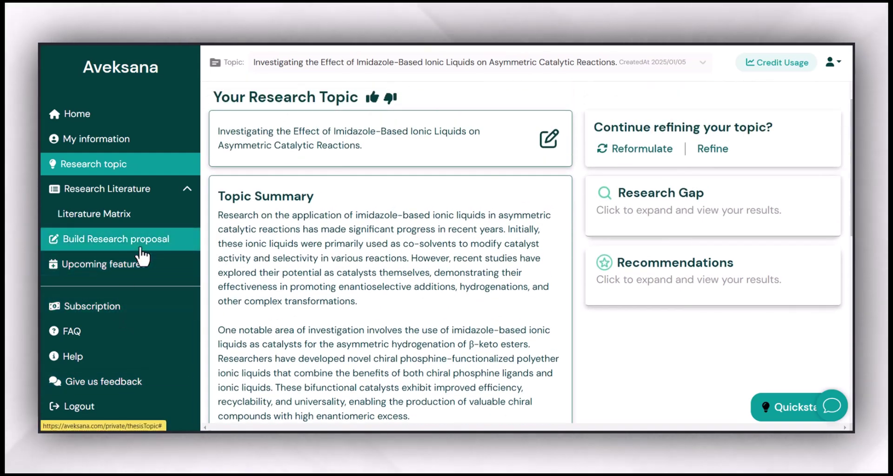
left_click(141, 249)
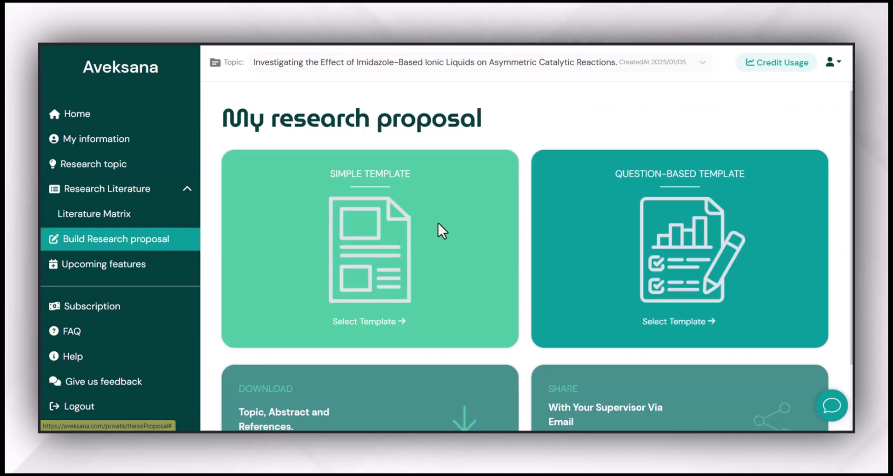
Open the question-based proposal at Step 1 of 11 and review Introduction questions 1–3
left_click(664, 328)
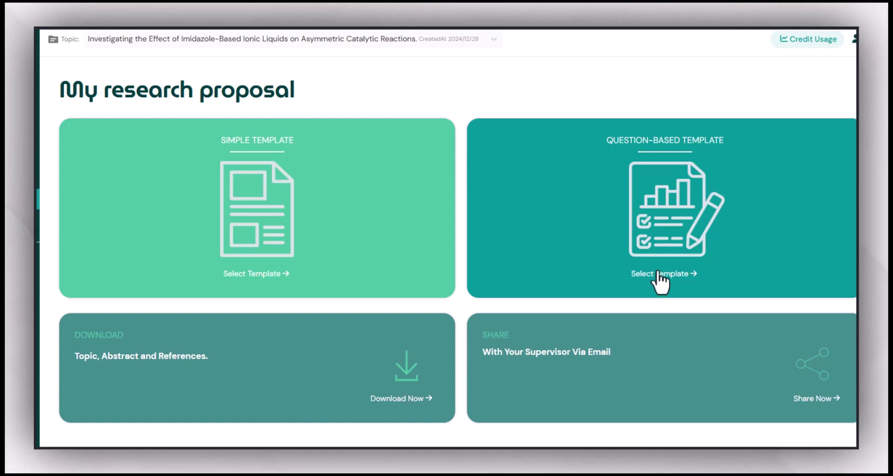
left_click(661, 279)
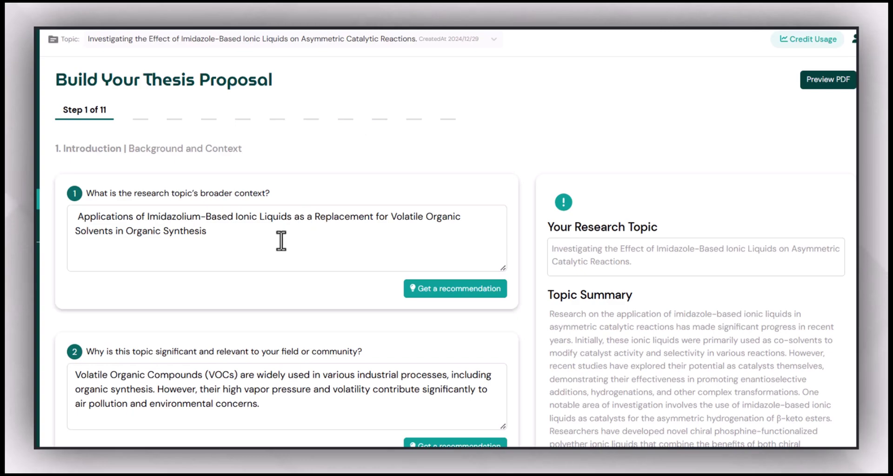
scroll(223, 248, "down", 8)
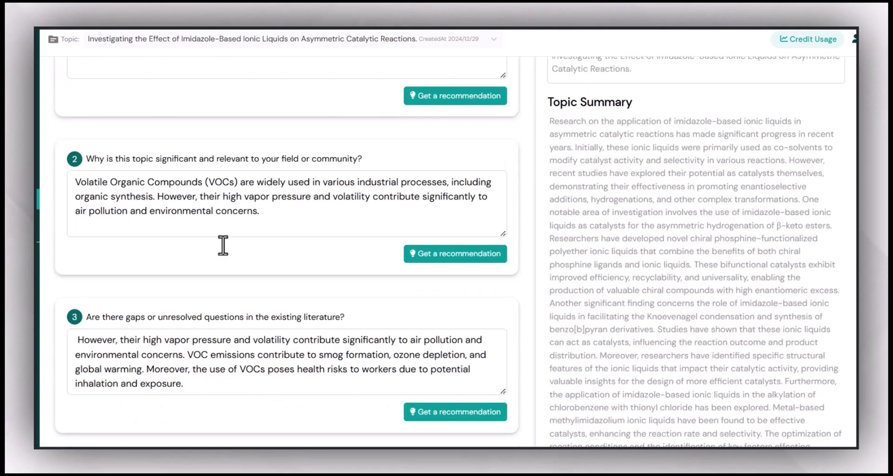
scroll(222, 244, "down", 1)
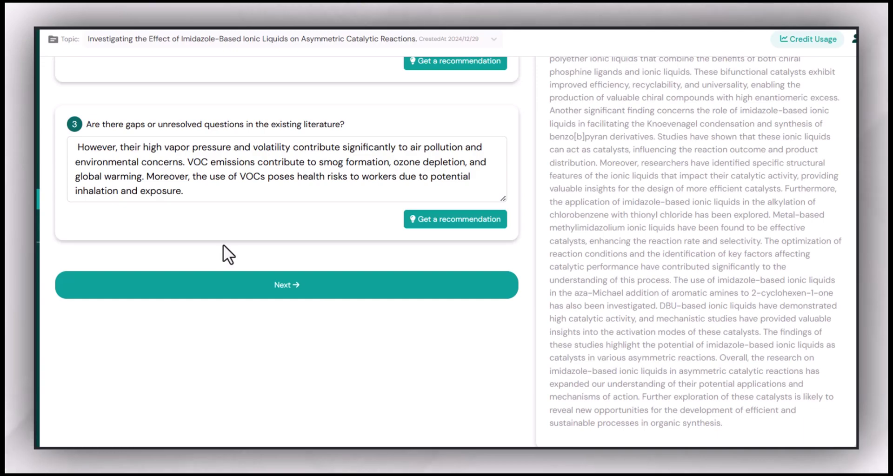
scroll(222, 245, "up", 9)
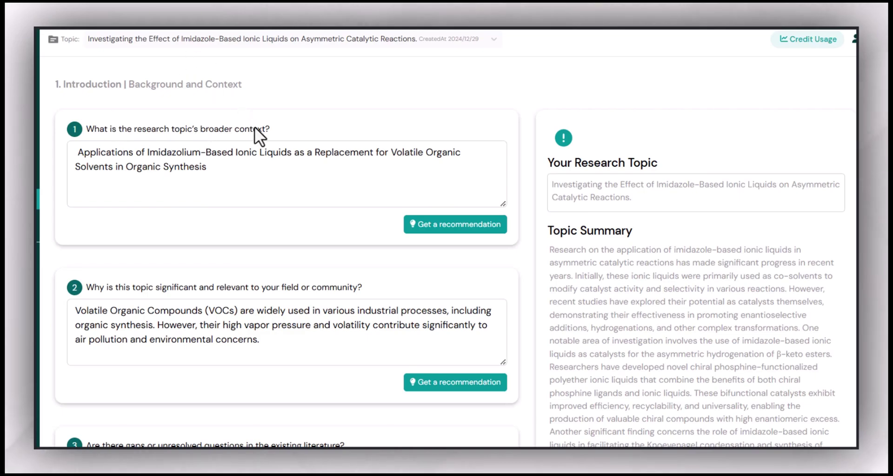
scroll(258, 139, "up", 2)
scroll(276, 237, "down", 2)
scroll(273, 241, "up", 2)
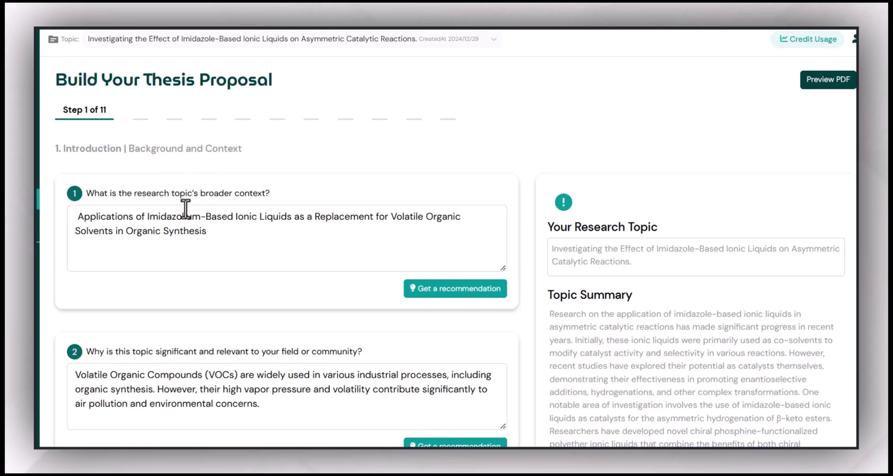
scroll(182, 198, "down", 9)
scroll(278, 195, "up", 9)
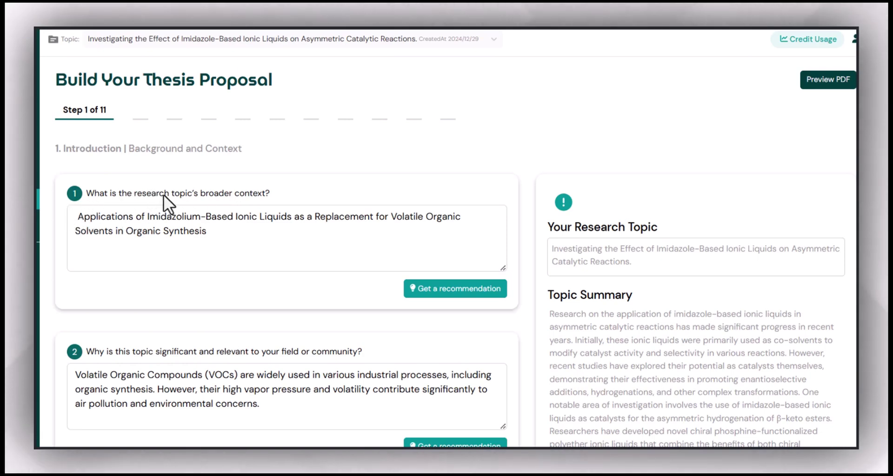
Replace the broader-context answer with the pasted VOC impacts paragraph and get an AI recommendation
left_click_drag(208, 232, 66, 210)
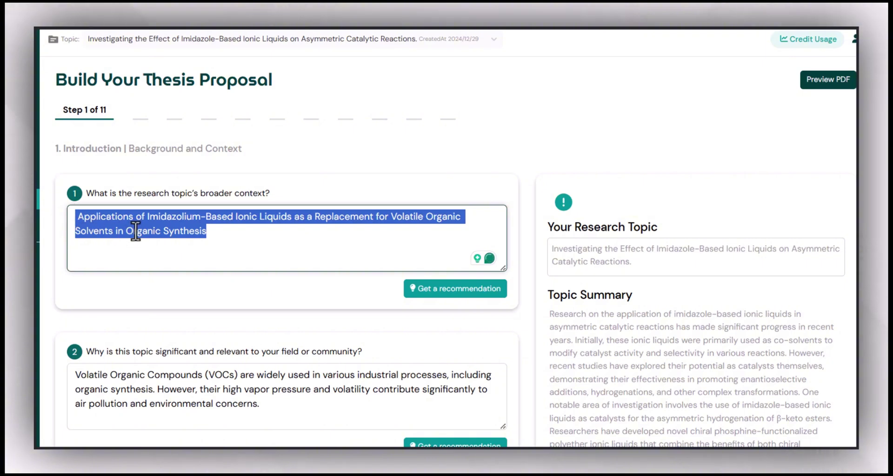
key("BackSpace")
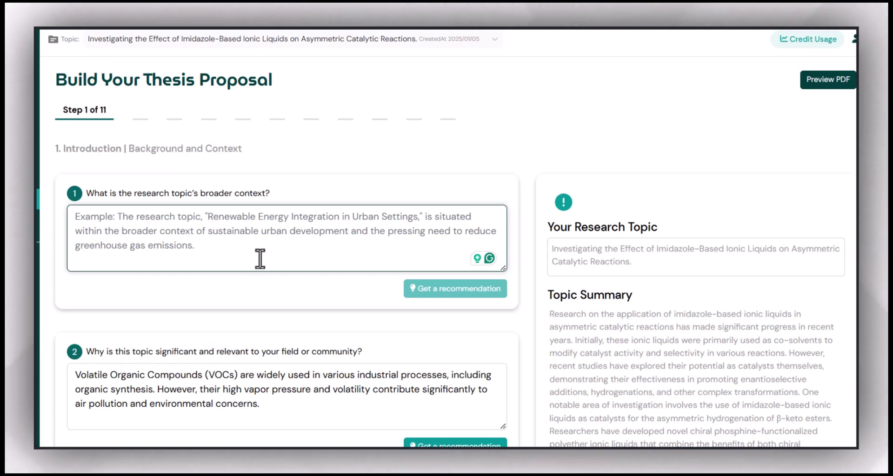
type("The increasing awareness of the environmental and health impacts of VOCs has driven a strong demand for more sustainable and environmentally friendly alternatives in organic synthesis")
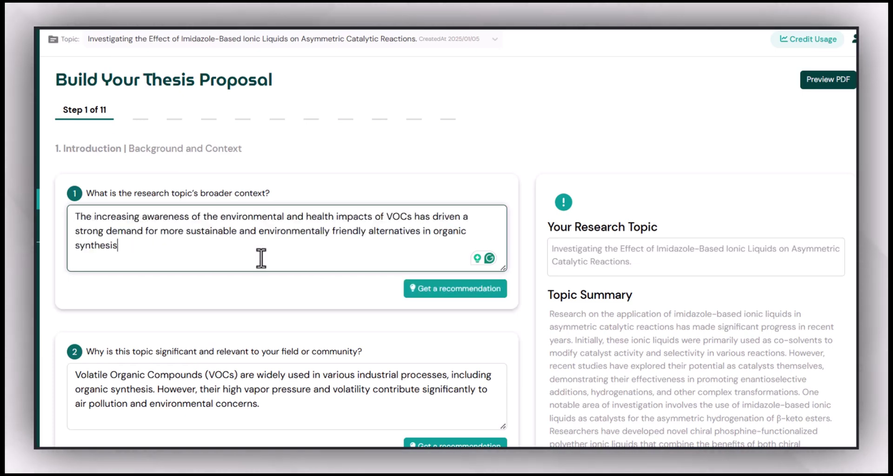
left_click(446, 289)
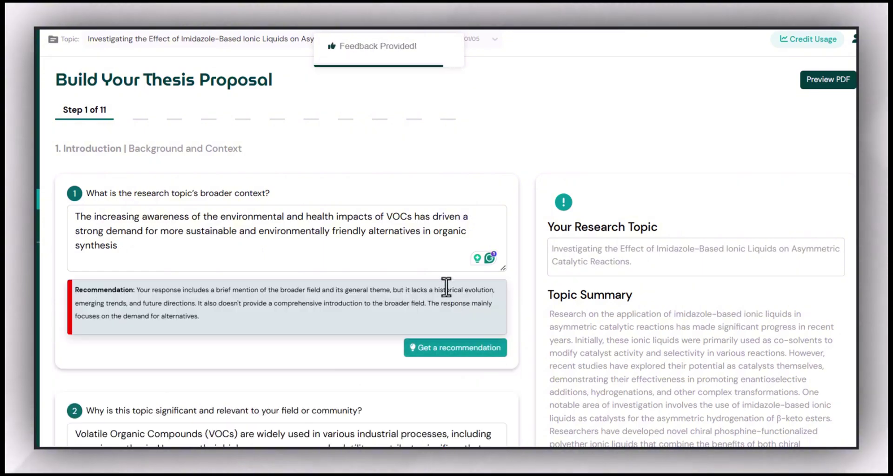
key("ctrl+plus")
key("ctrl+plus")
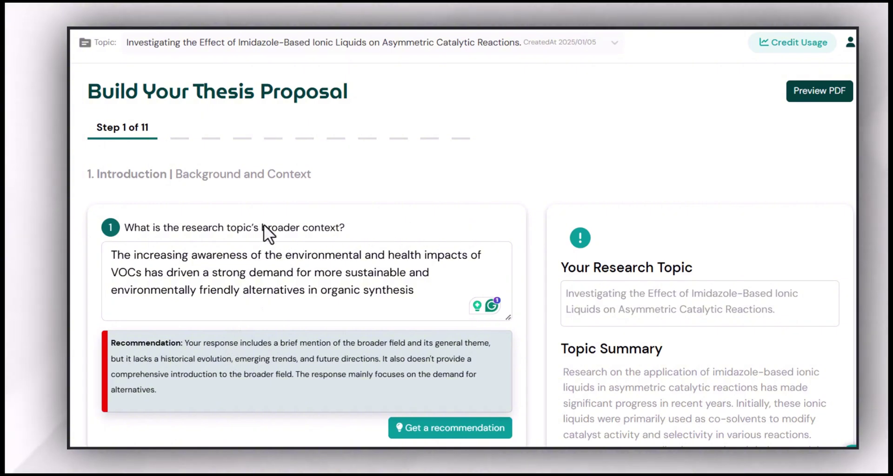
Replace question 3's literature-gap answer with a newly pasted paragraph
scroll(174, 318, "down", 4)
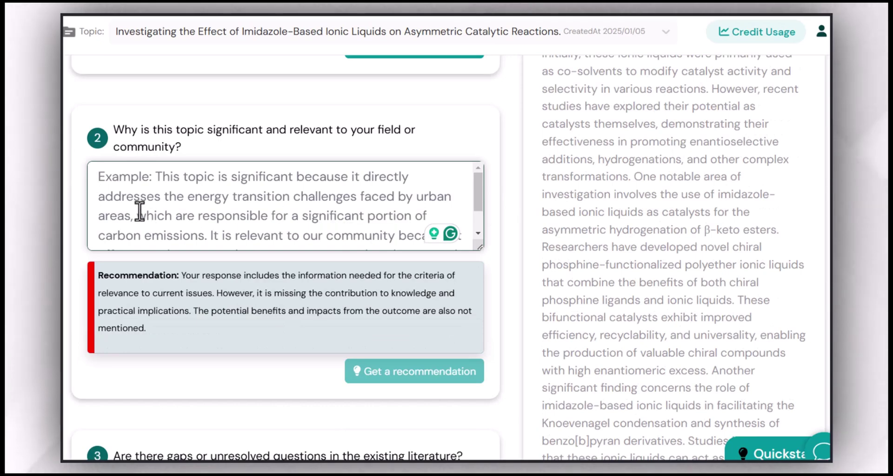
left_click(146, 188)
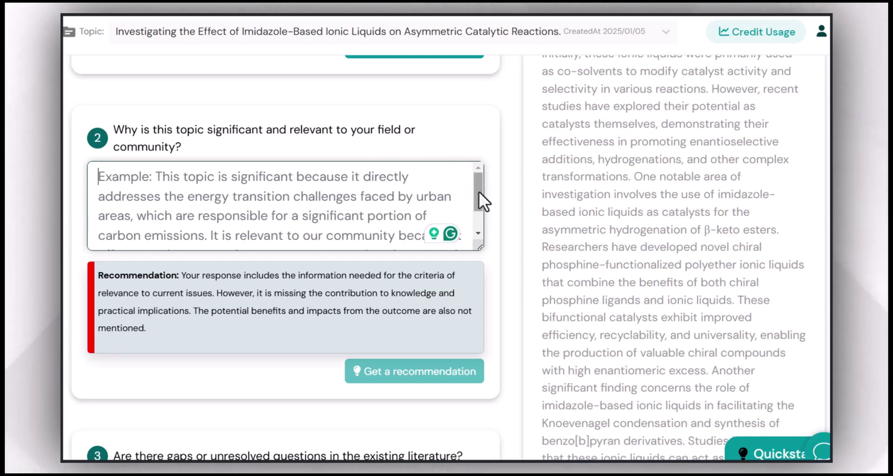
left_click_drag(479, 186, 482, 224)
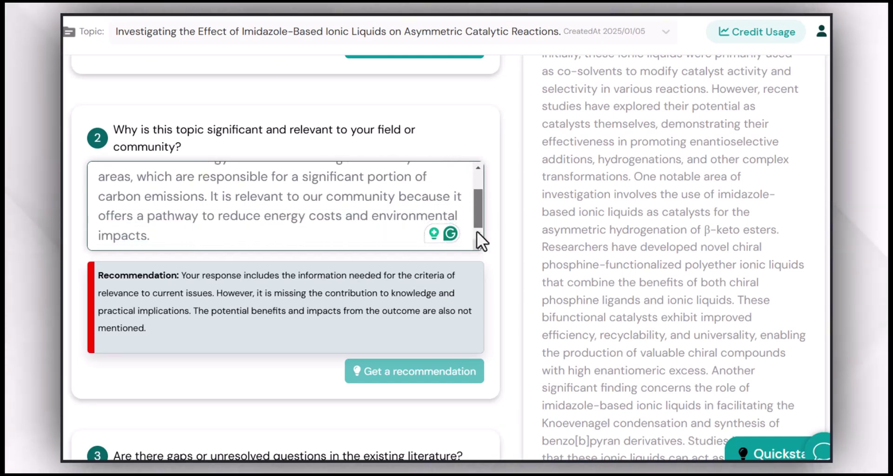
scroll(680, 223, "down", 5)
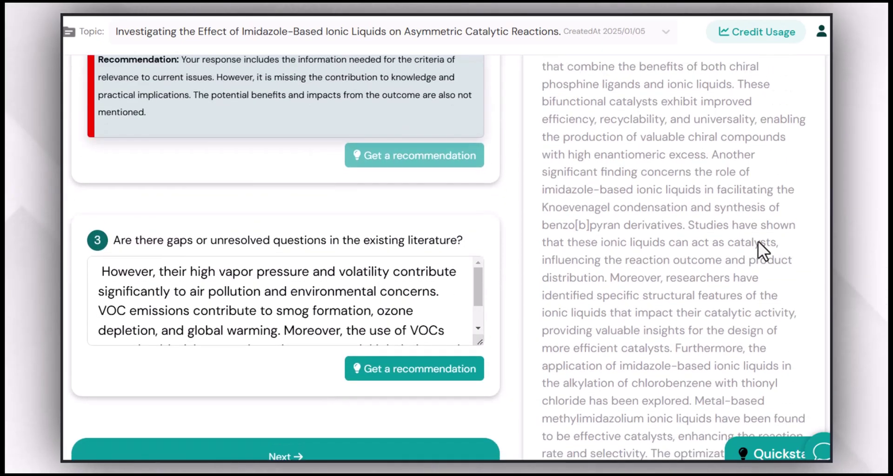
left_click_drag(102, 272, 233, 333)
key("BackSpace")
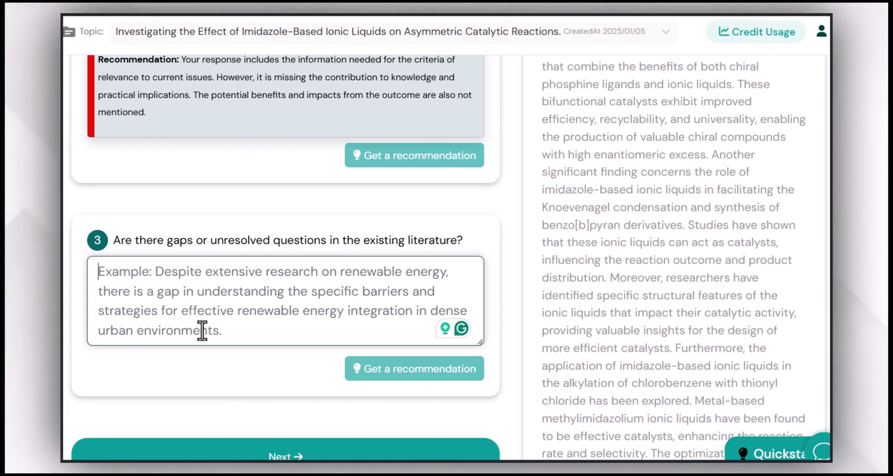
key("ctrl+v")
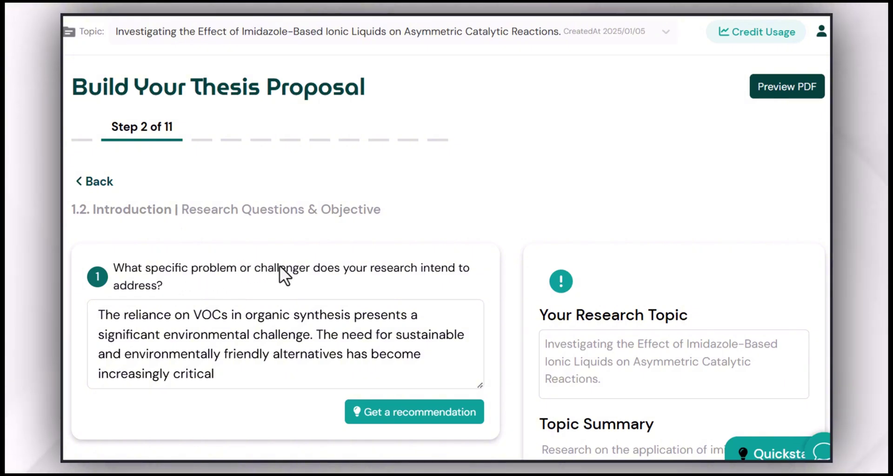
Move past the remaining Research Questions & Objective answers to Step 3, Literature Review
scroll(247, 305, "down", 3)
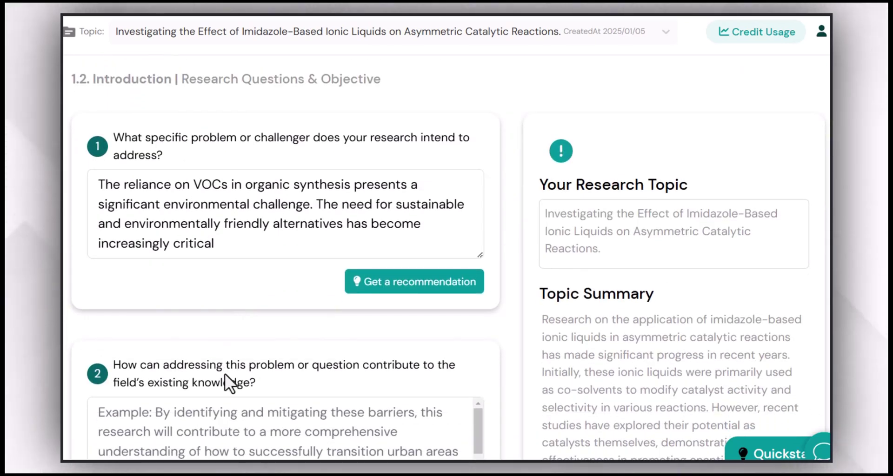
scroll(196, 345, "down", 3)
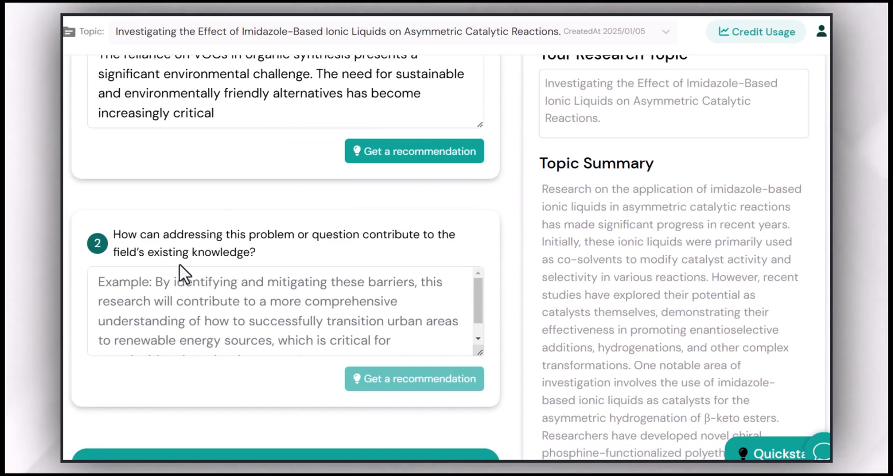
scroll(263, 344, "down", 6)
left_click(260, 347)
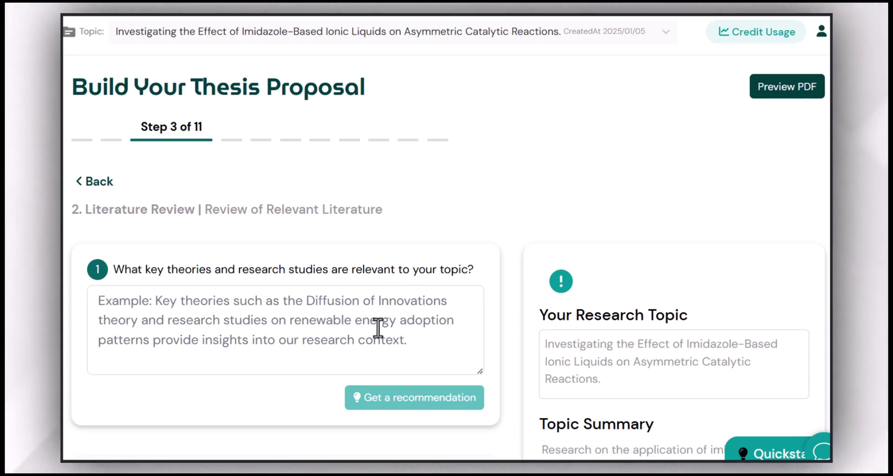
Review the Literature Review questions and advance to Step 4, Theoretical Framework
scroll(311, 394, "down", 4)
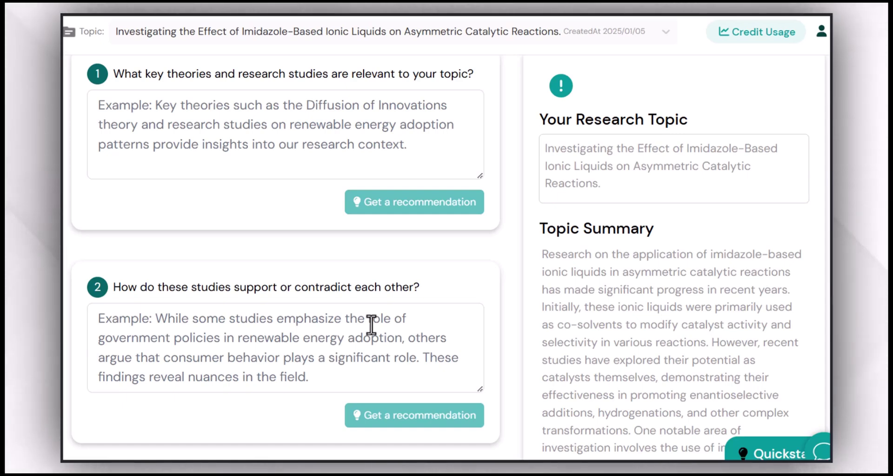
scroll(323, 421, "down", 1)
scroll(323, 420, "up", 1)
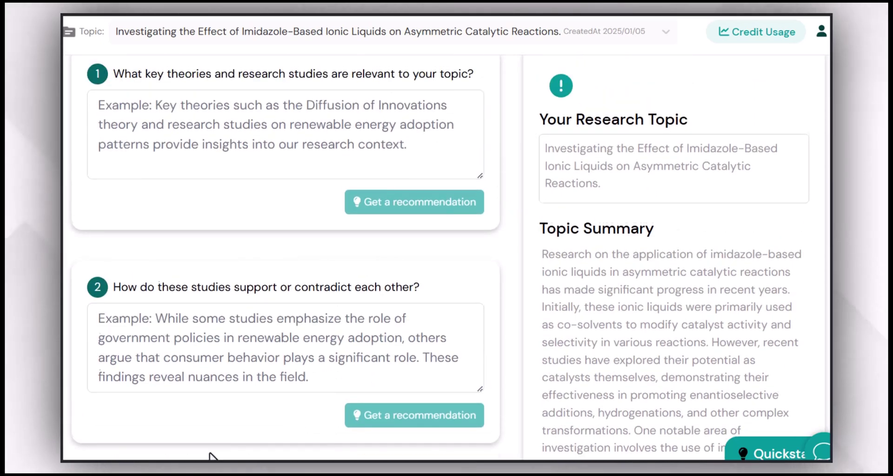
scroll(316, 405, "down", 5)
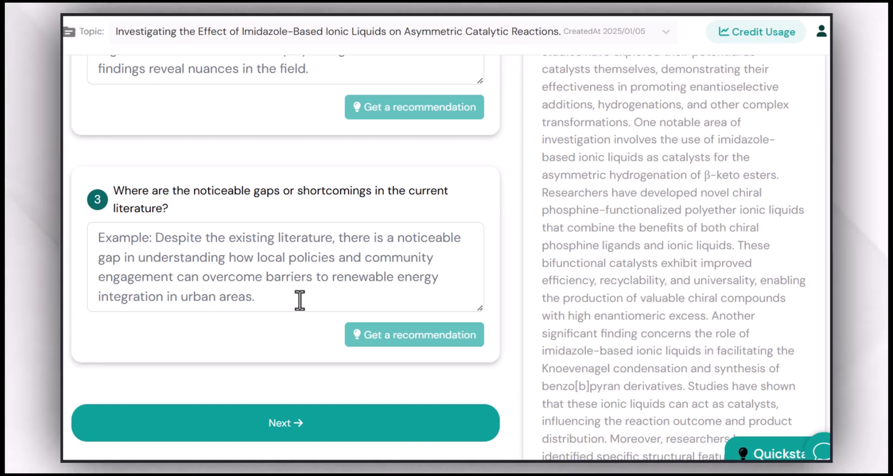
left_click(295, 421)
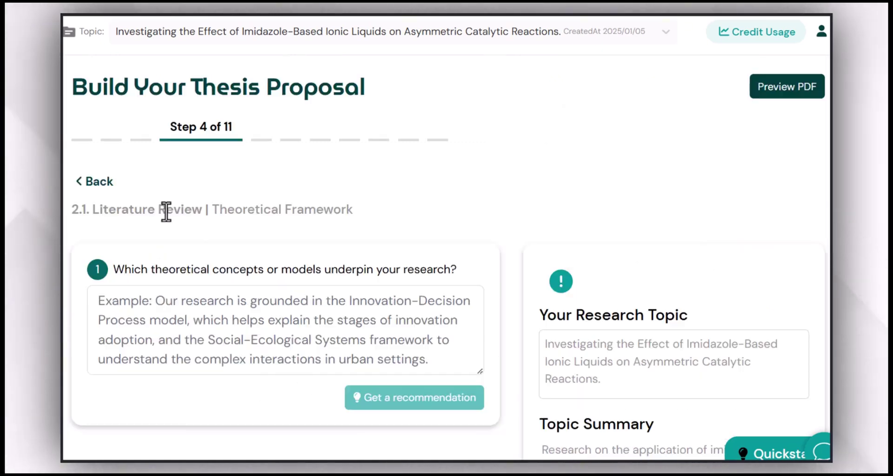
Advance past Theoretical Framework to the Methodology step and read through its questions
scroll(281, 238, "down", 10)
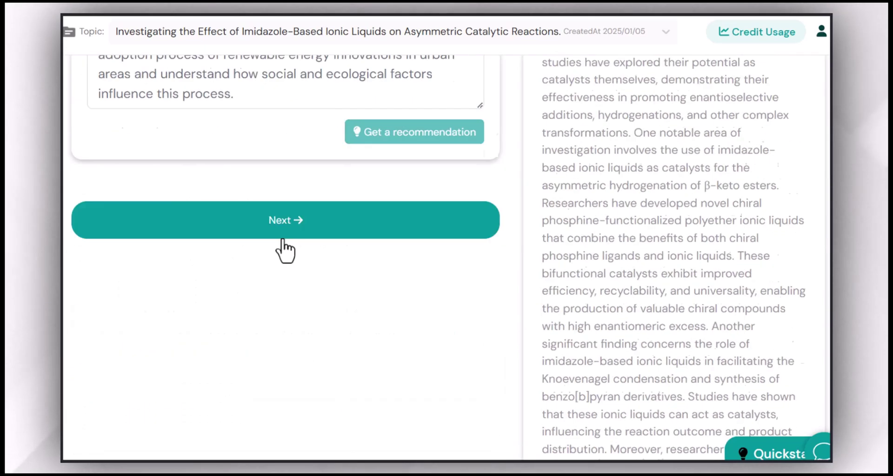
left_click(319, 194)
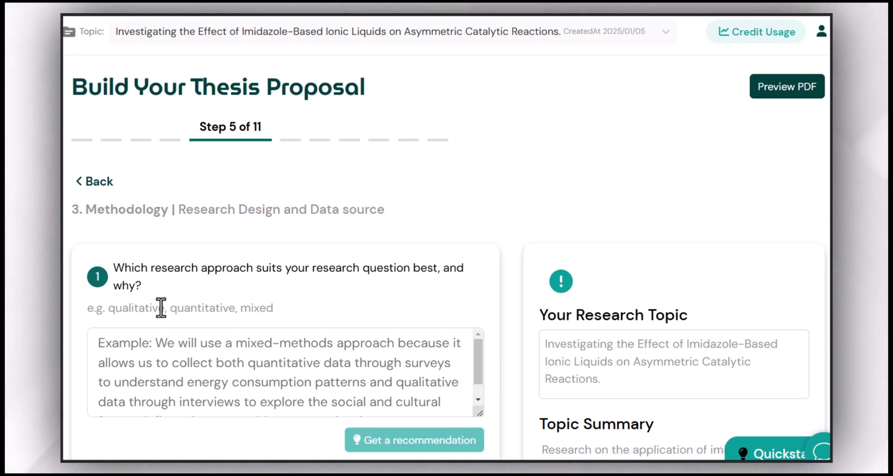
scroll(160, 306, "down", 3)
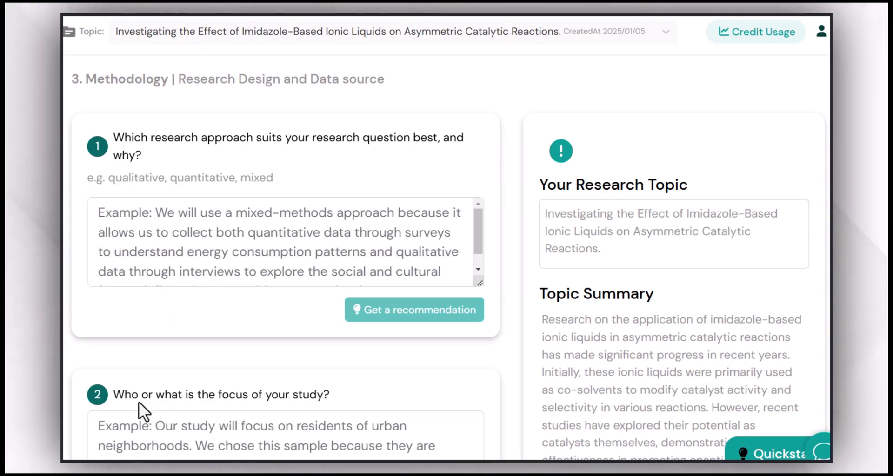
scroll(244, 395, "down", 4)
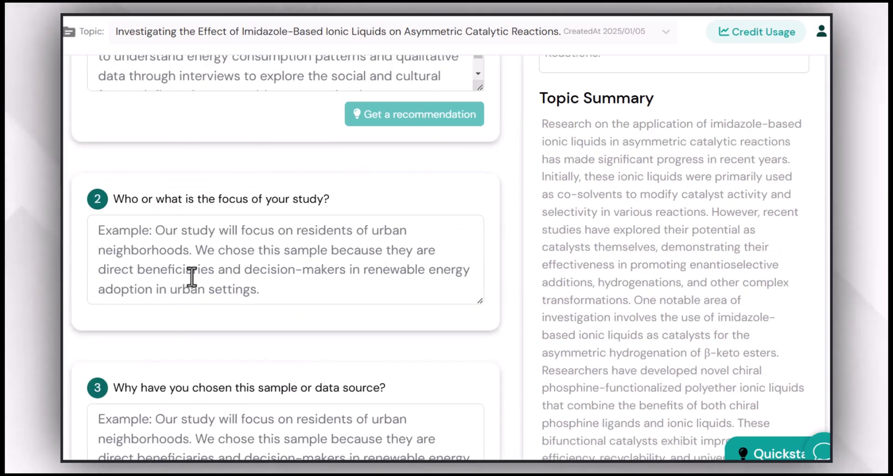
scroll(254, 265, "up", 4)
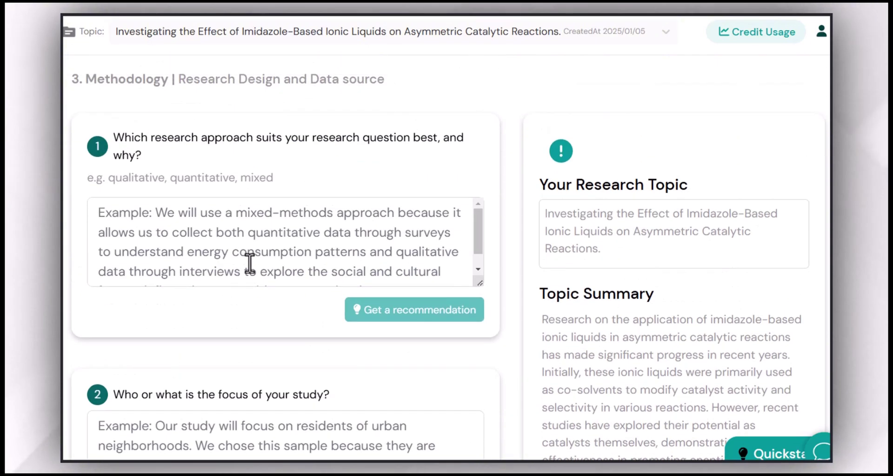
scroll(251, 275, "down", 1)
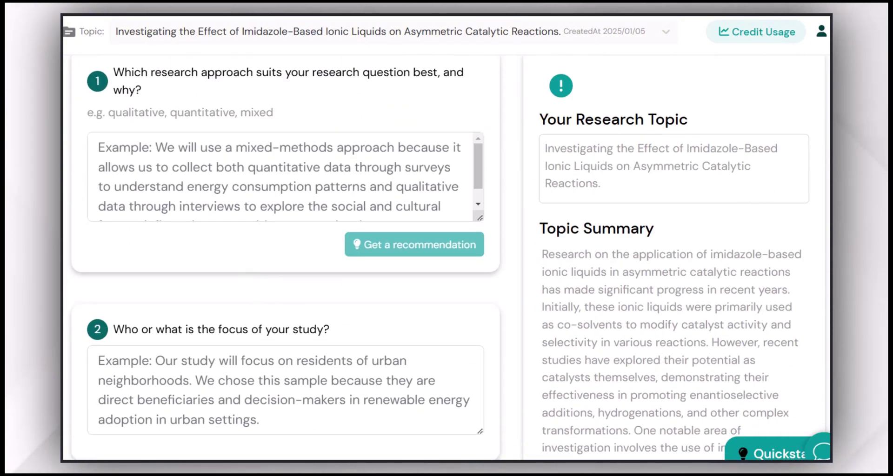
scroll(319, 389, "down", 9)
Move through Data collection & analysis to Step 7, Significance & Outcomes Expected Results
left_click(300, 322)
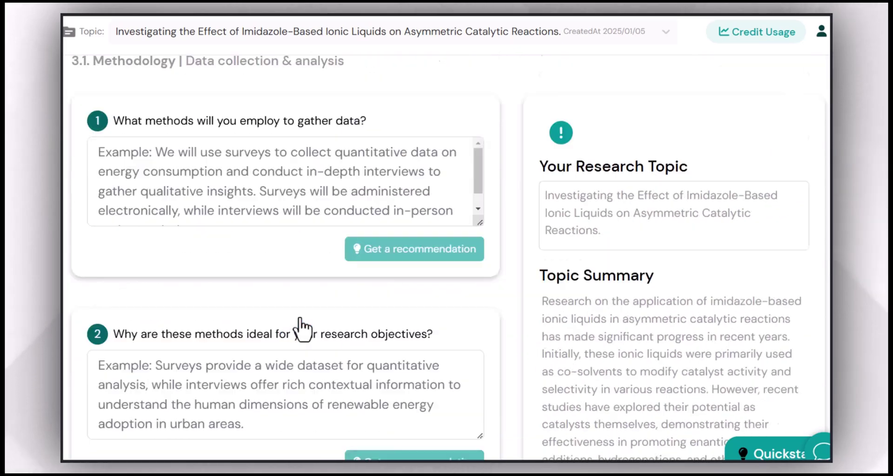
scroll(521, 349, "down", 15)
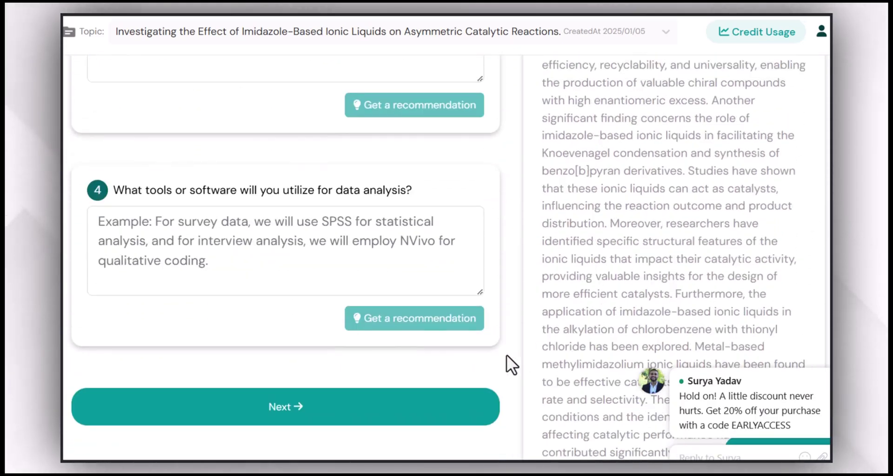
left_click(420, 412)
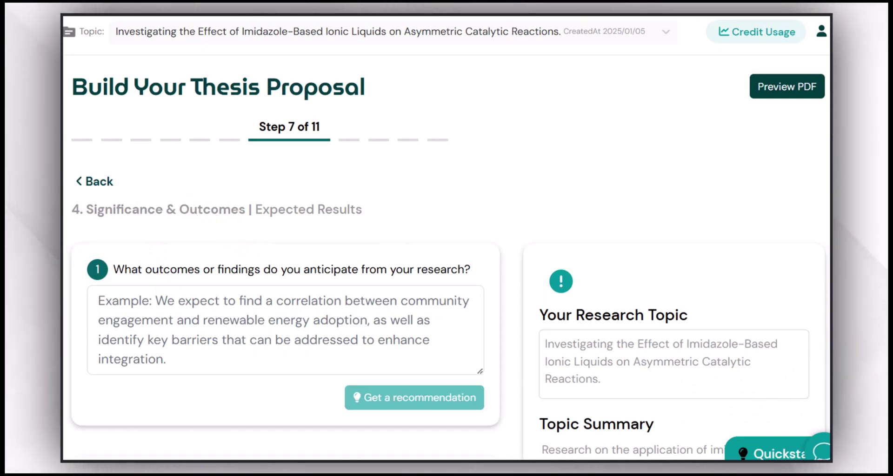
scroll(329, 347, "down", 8)
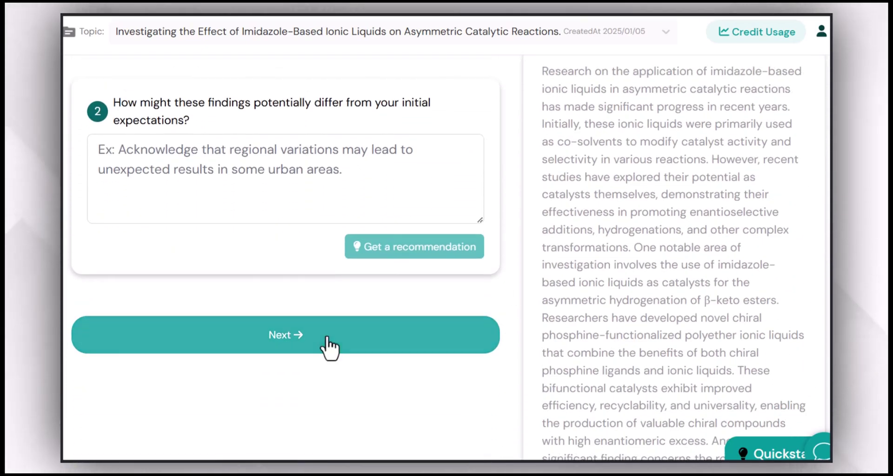
Advance from Step 7 Expected Results to Step 8, Implications & Contributions
left_click(329, 347)
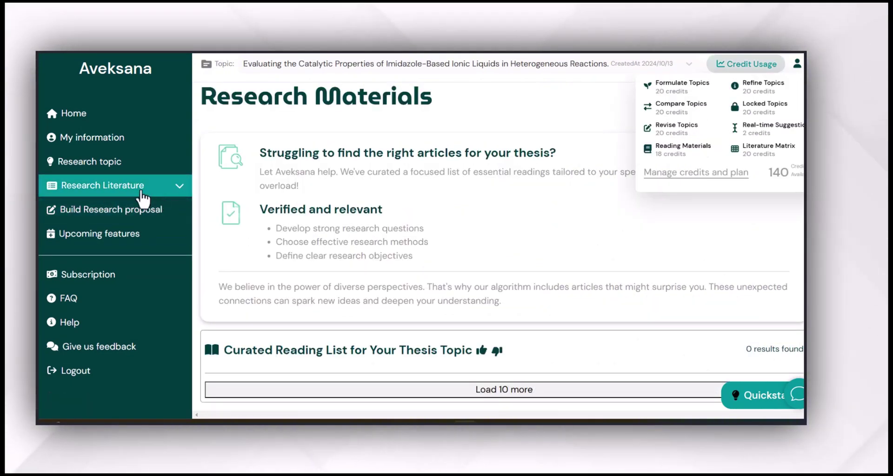
Open Literature Matrix under Research Literature and view its PDF upload bar (10 PDFs, 30 pages each)
left_click(142, 193)
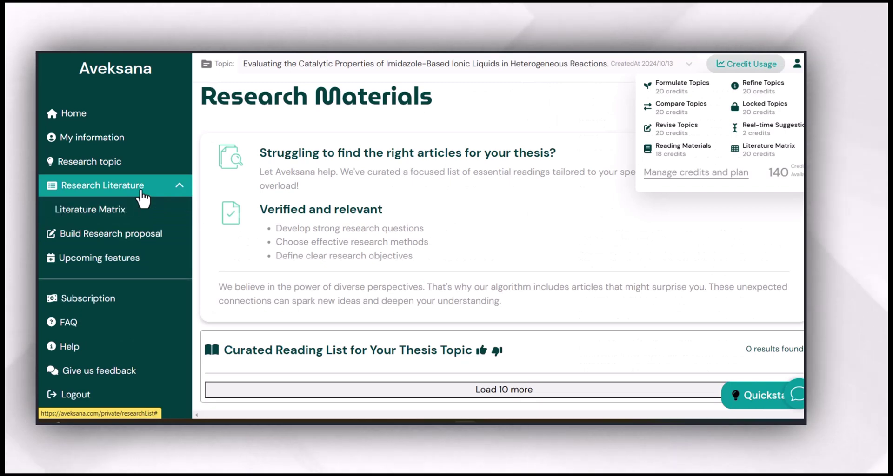
left_click(319, 65)
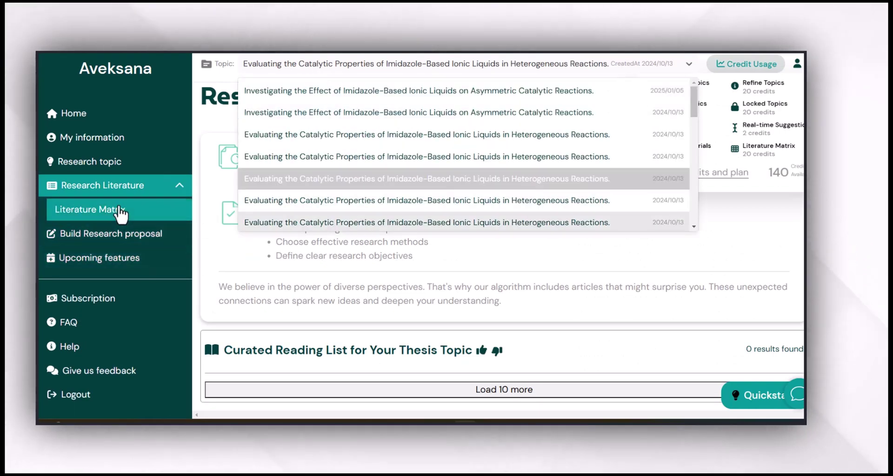
left_click(112, 208)
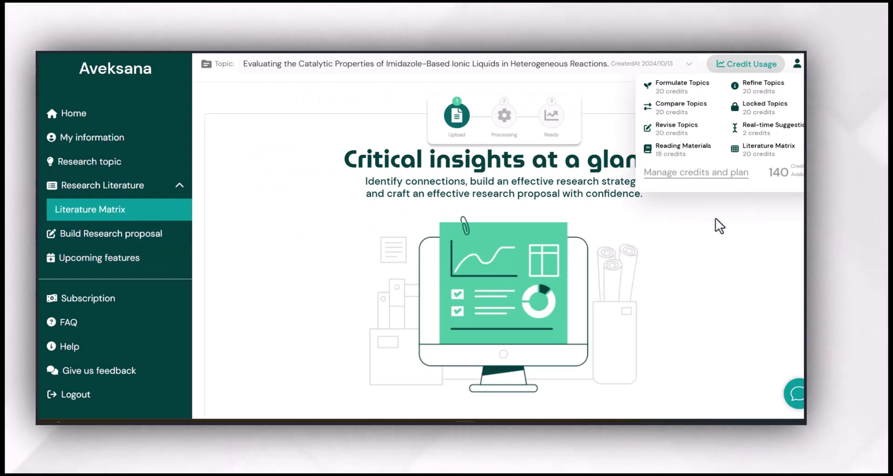
scroll(497, 252, "down", 2)
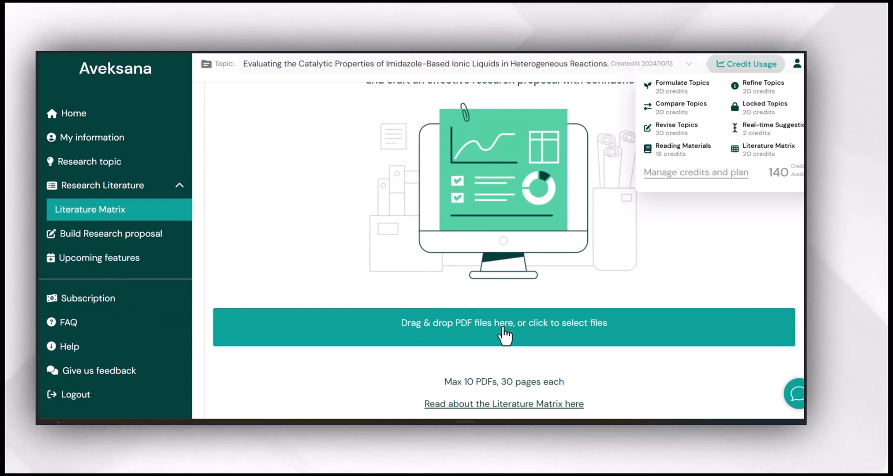
scroll(498, 328, "down", 1)
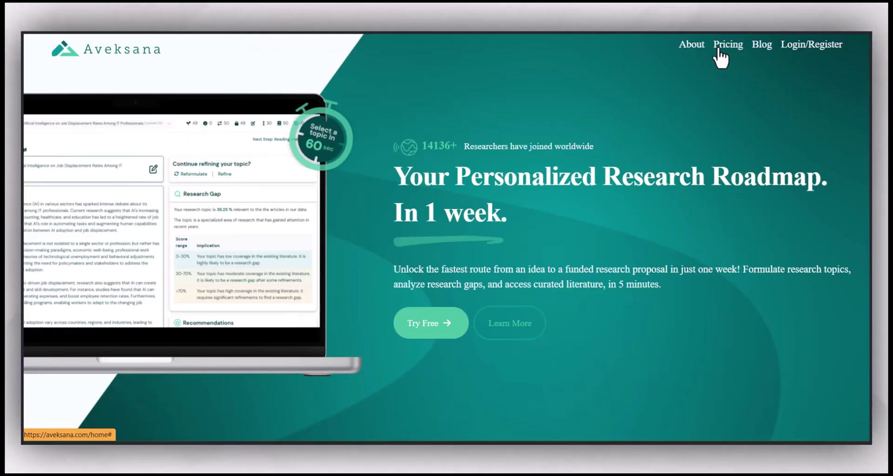
left_click(719, 47)
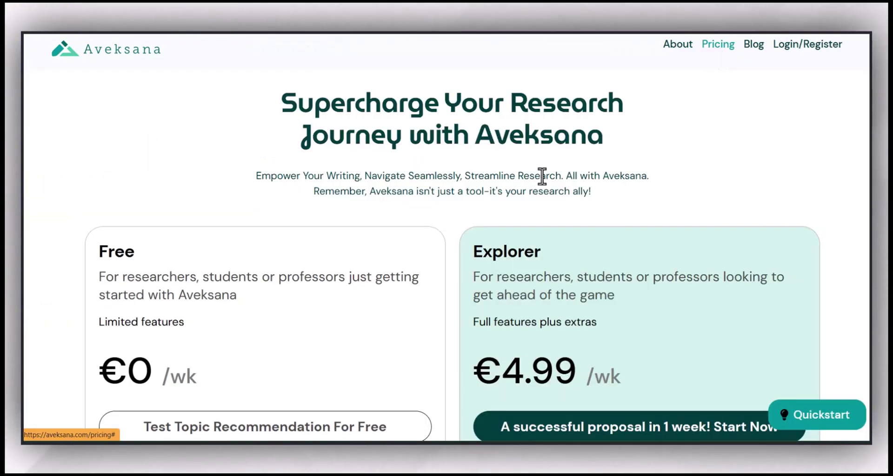
Compare Free €0/wk and Explorer €4.99/wk features, highlighting Explorer's Complete proposal builder templates
scroll(445, 188, "down", 3)
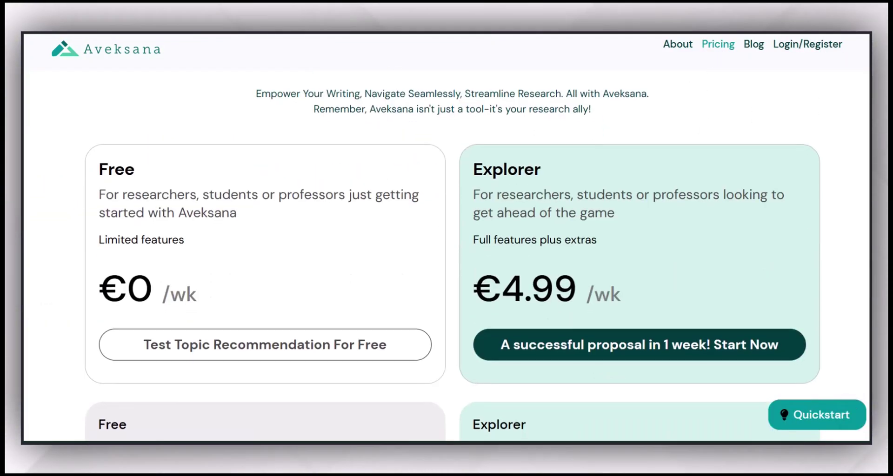
scroll(447, 256, "down", 1)
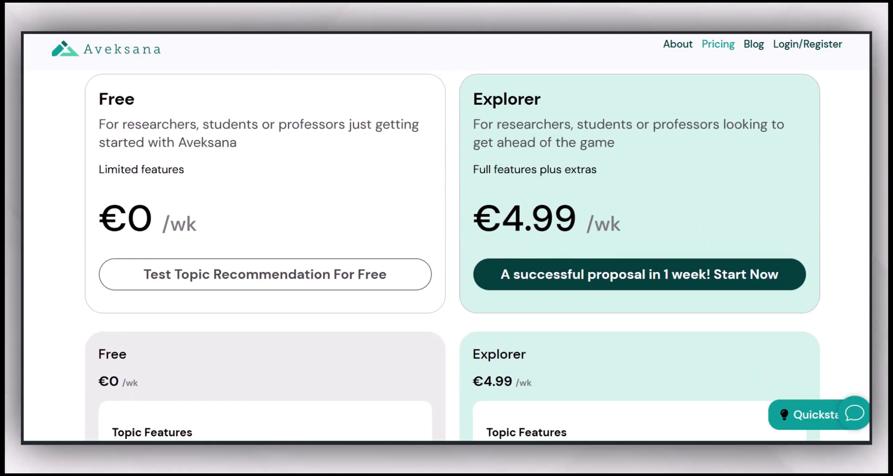
scroll(734, 197, "up", 1)
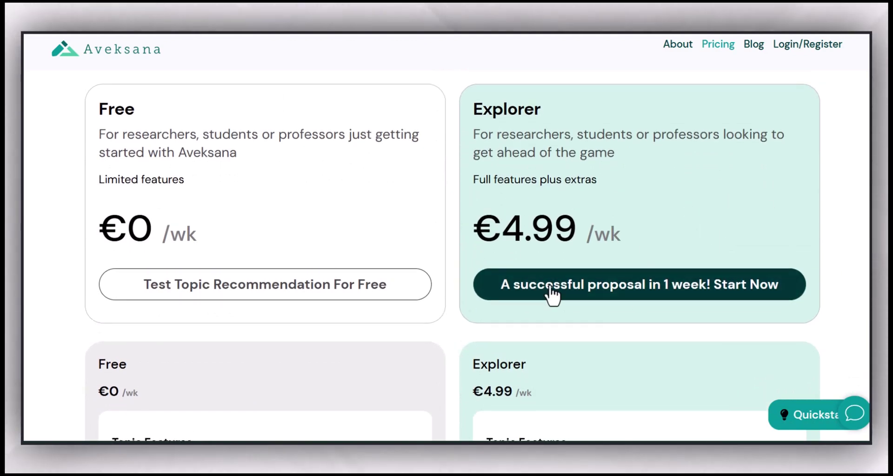
scroll(579, 215, "down", 6)
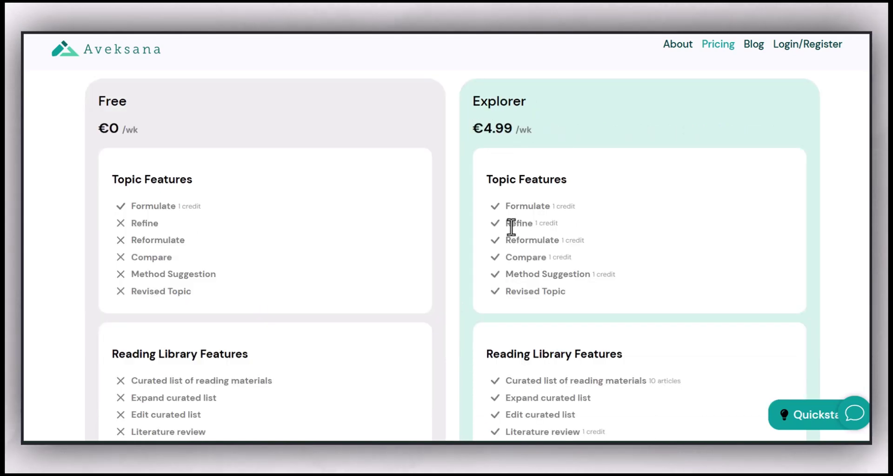
scroll(507, 241, "down", 2)
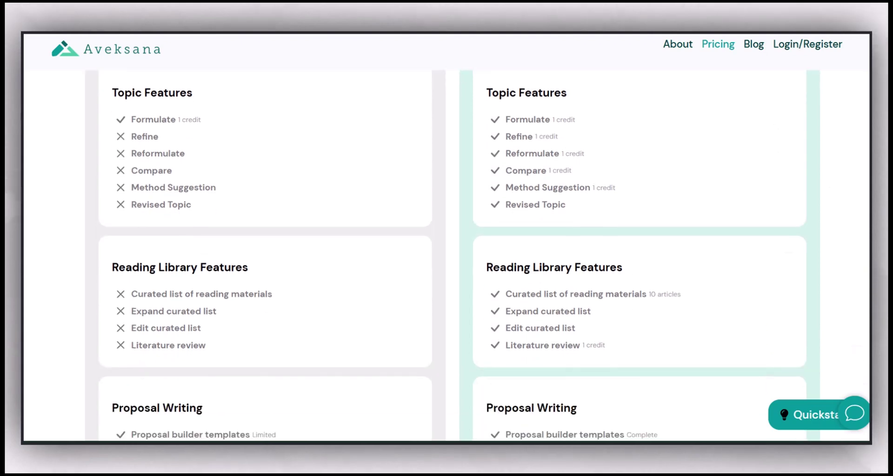
scroll(506, 246, "down", 4)
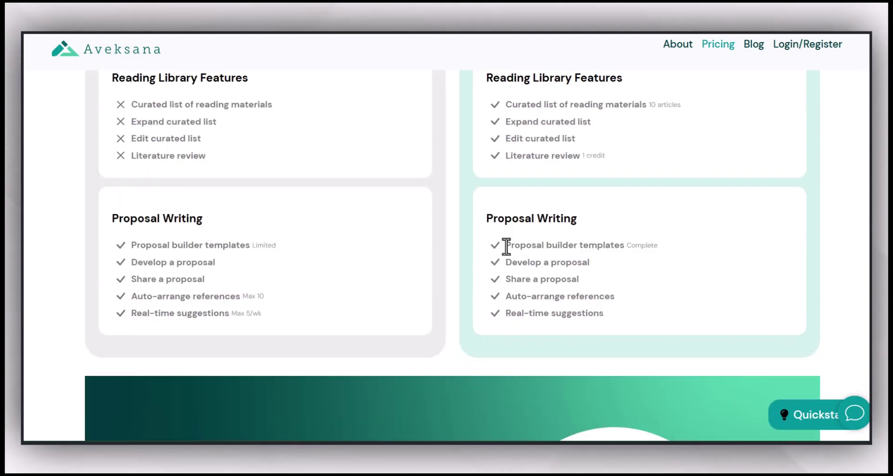
left_click_drag(506, 247, 650, 244)
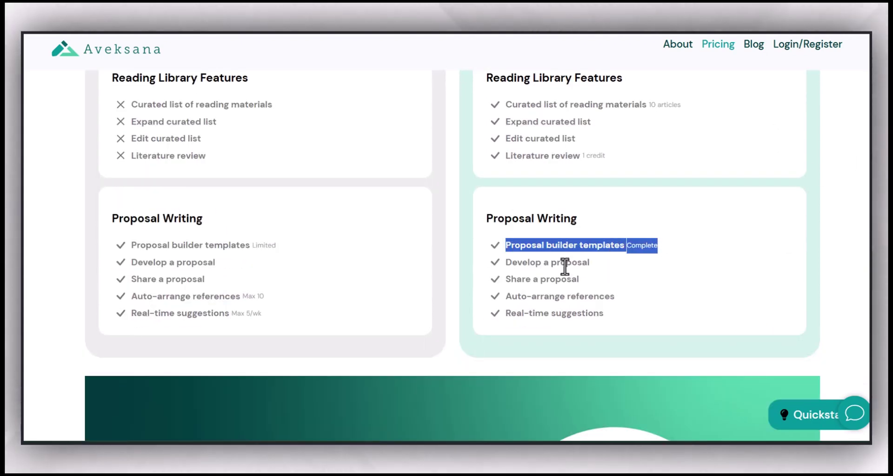
left_click(553, 281)
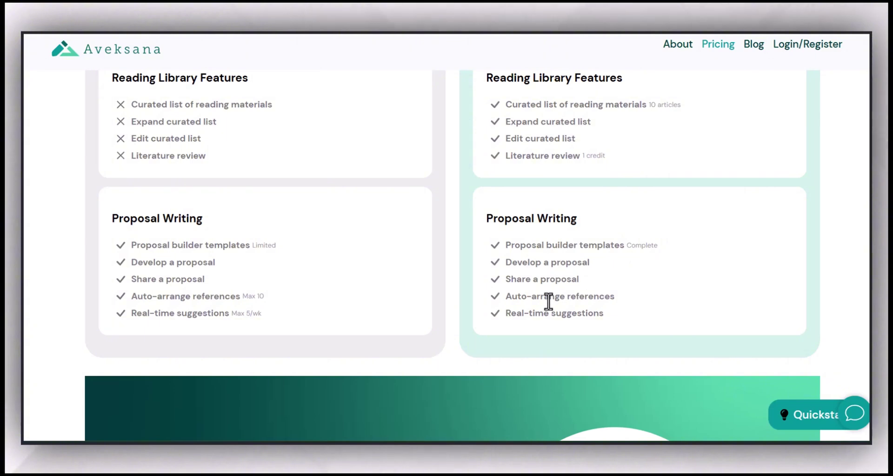